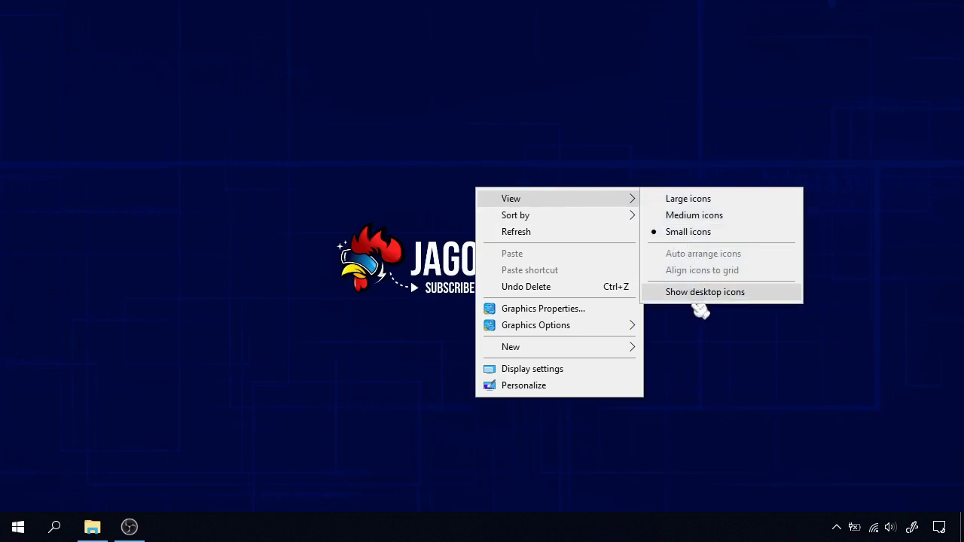
- Show the desktop icons and open the Recycle Bin's properties, placing the dialog clear of the icons
{"action": "left_click", "coordinate": [699, 297]}
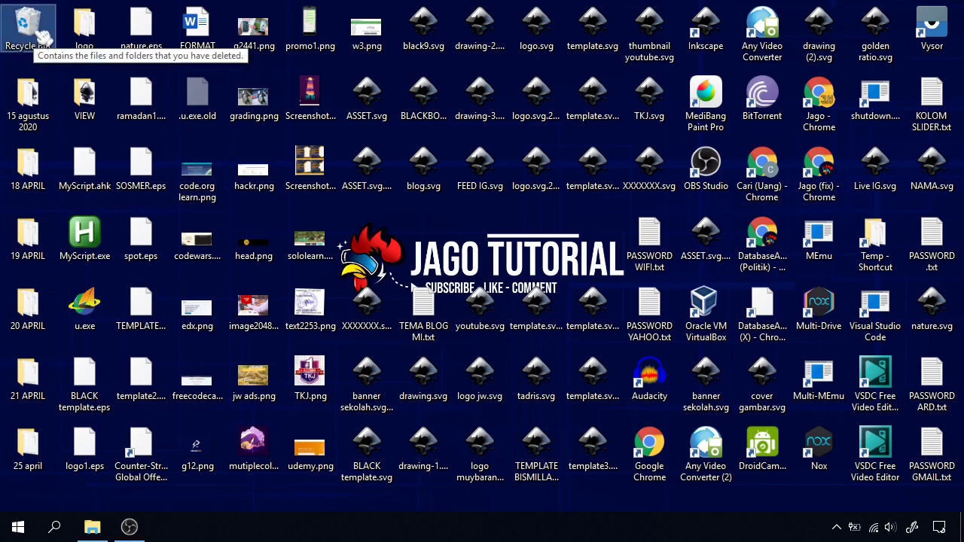
{"action": "right_click", "coordinate": [44, 35]}
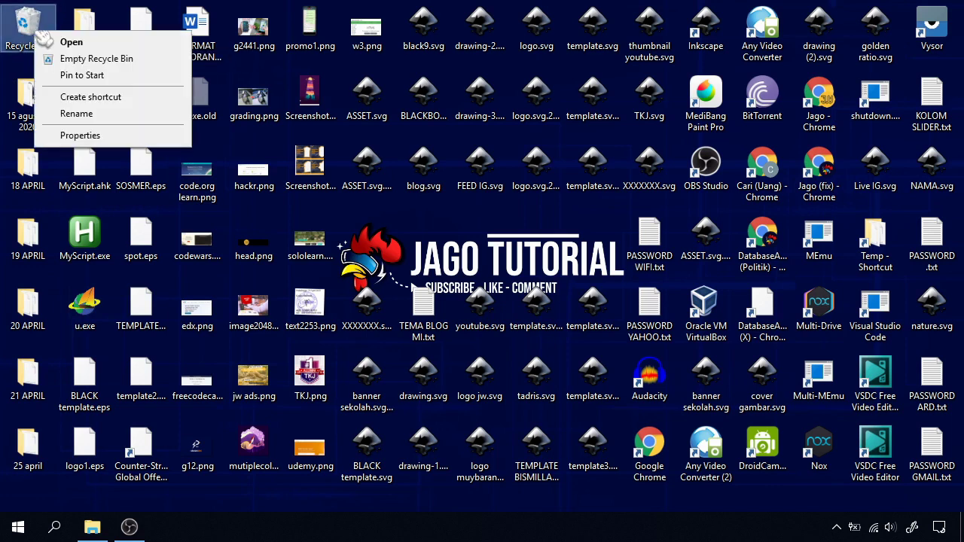
{"action": "left_click", "coordinate": [103, 138]}
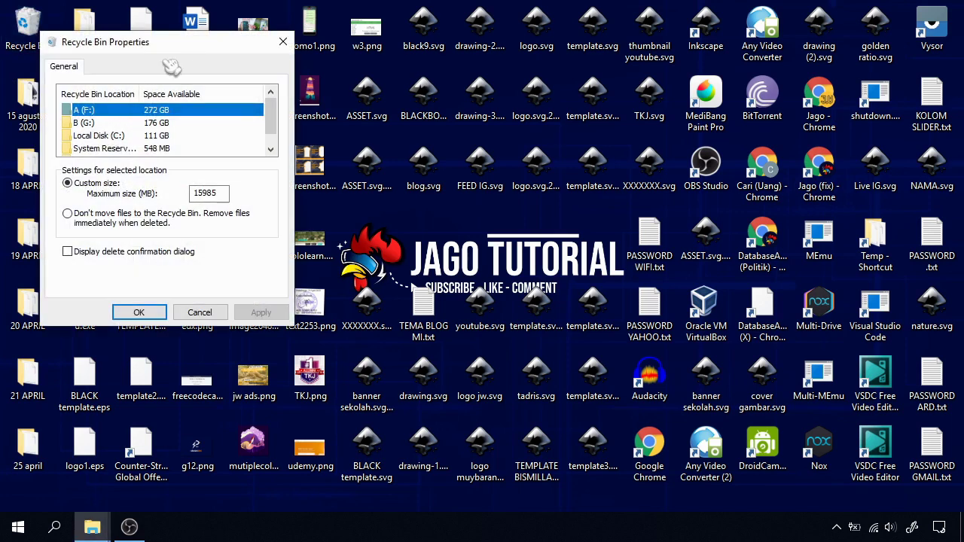
{"action": "left_click_drag", "start_coordinate": [188, 47], "coordinate": [526, 135]}
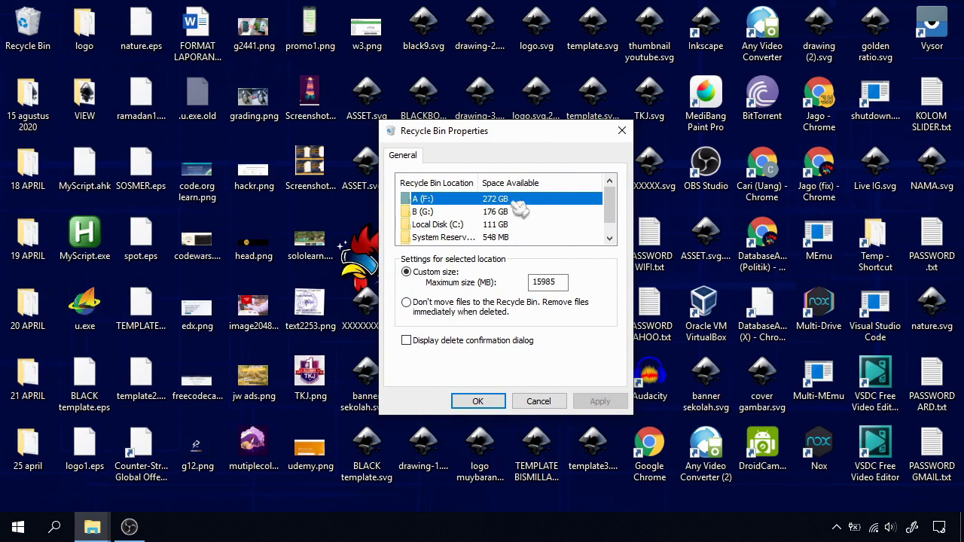
- Review the list of Recycle Bin locations and inspect the maximum size setting for Local Disk (C:)
{"action": "mouse_move", "coordinate": [609, 205]}
{"action": "left_mouse_down"}
{"action": "mouse_move", "coordinate": [623, 221]}
{"action": "mouse_move", "coordinate": [624, 210]}
{"action": "mouse_move", "coordinate": [595, 199]}
{"action": "left_mouse_up"}
{"action": "left_click", "coordinate": [571, 198]}
{"action": "mouse_move", "coordinate": [476, 183]}
{"action": "left_mouse_down"}
{"action": "mouse_move", "coordinate": [491, 182]}
{"action": "mouse_move", "coordinate": [468, 183]}
{"action": "left_mouse_up"}
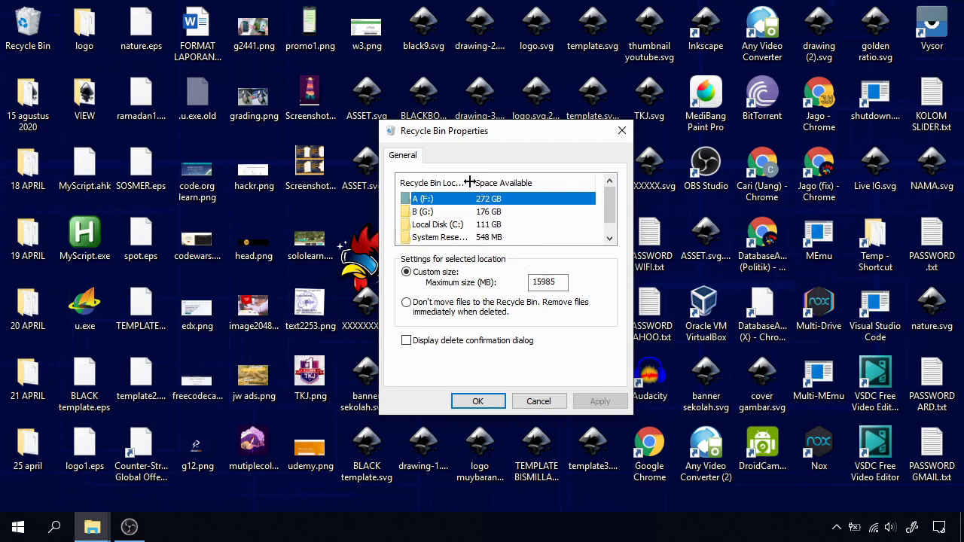
{"action": "mouse_move", "coordinate": [609, 206]}
{"action": "left_mouse_down"}
{"action": "mouse_move", "coordinate": [622, 240]}
{"action": "mouse_move", "coordinate": [613, 194]}
{"action": "left_mouse_up"}
{"action": "left_click", "coordinate": [603, 228]}
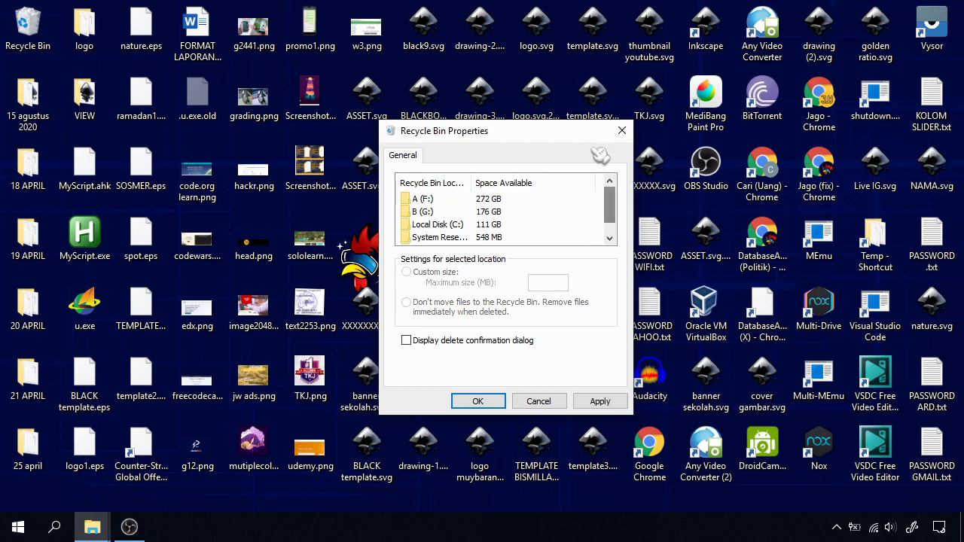
{"action": "left_click", "coordinate": [452, 226]}
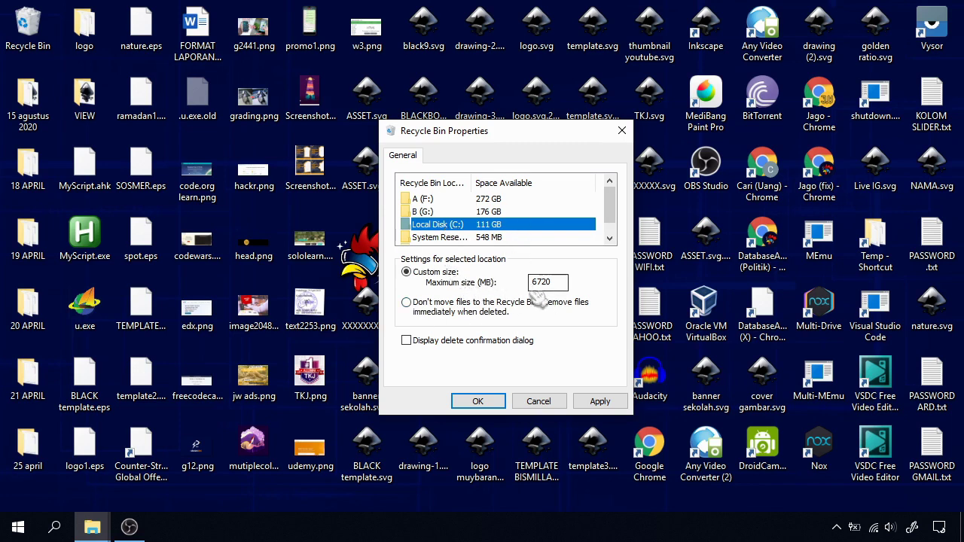
- Check the drives and their free space in This PC, and return to the Recycle Bin properties
{"action": "left_click", "coordinate": [94, 529]}
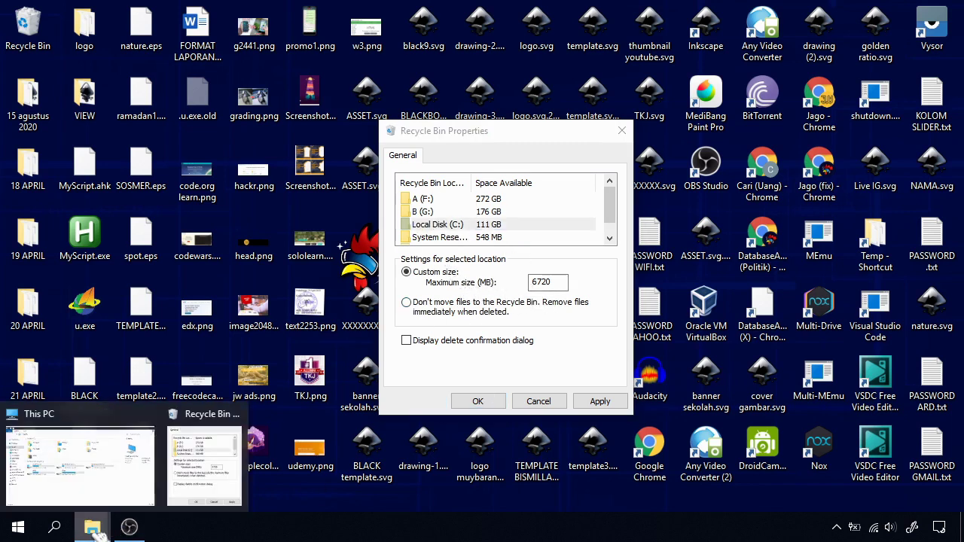
{"action": "left_click", "coordinate": [113, 488]}
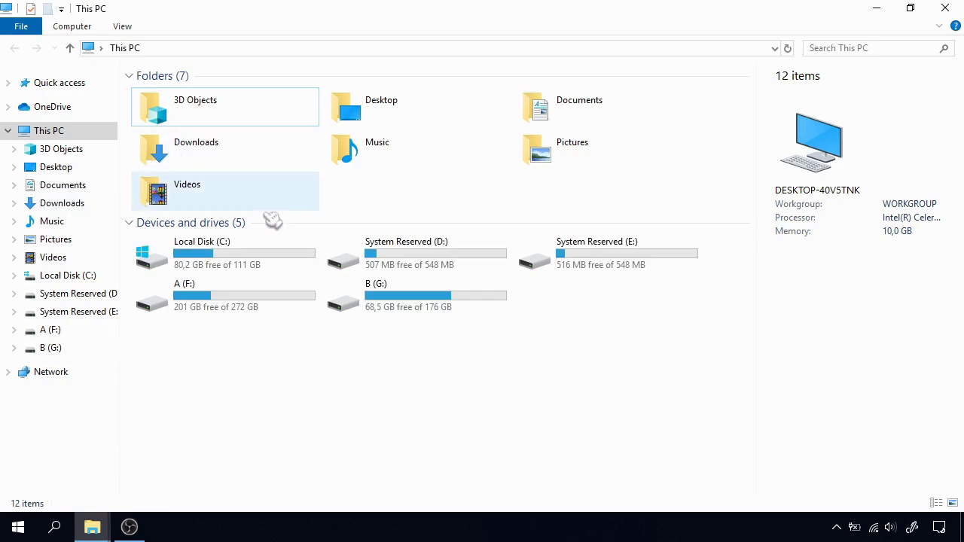
{"action": "left_click", "coordinate": [877, 8]}
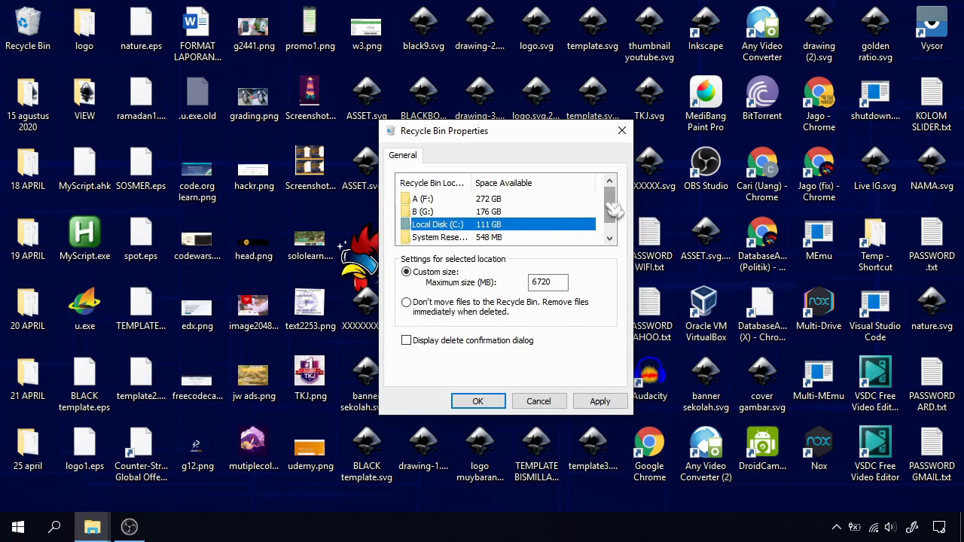
- Compare the Recycle Bin maximum size settings of drives A (F:) and B (G:)
{"action": "mouse_move", "coordinate": [611, 195]}
{"action": "left_mouse_down"}
{"action": "mouse_move", "coordinate": [612, 207]}
{"action": "mouse_move", "coordinate": [611, 191]}
{"action": "left_mouse_up"}
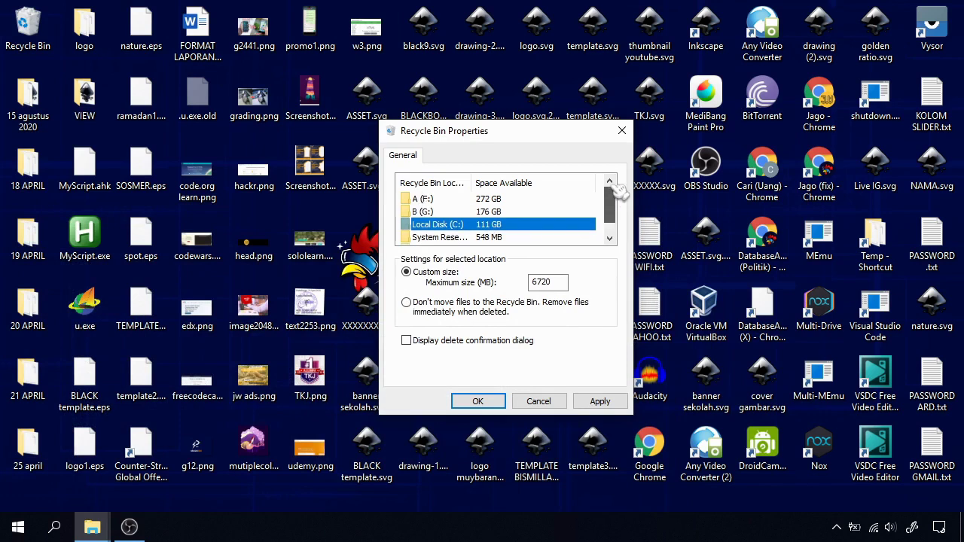
{"action": "left_click", "coordinate": [426, 199]}
{"action": "left_click", "coordinate": [435, 211]}
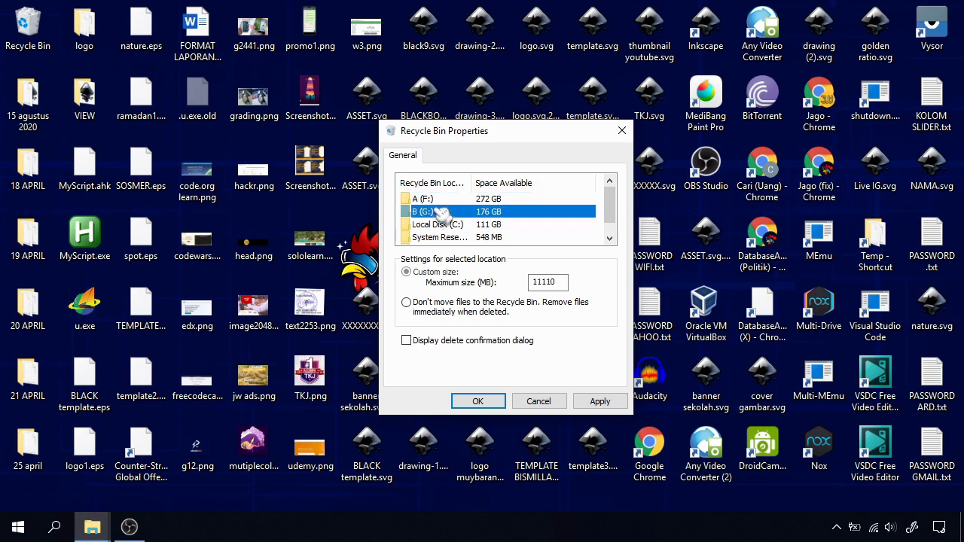
{"action": "left_click", "coordinate": [440, 199]}
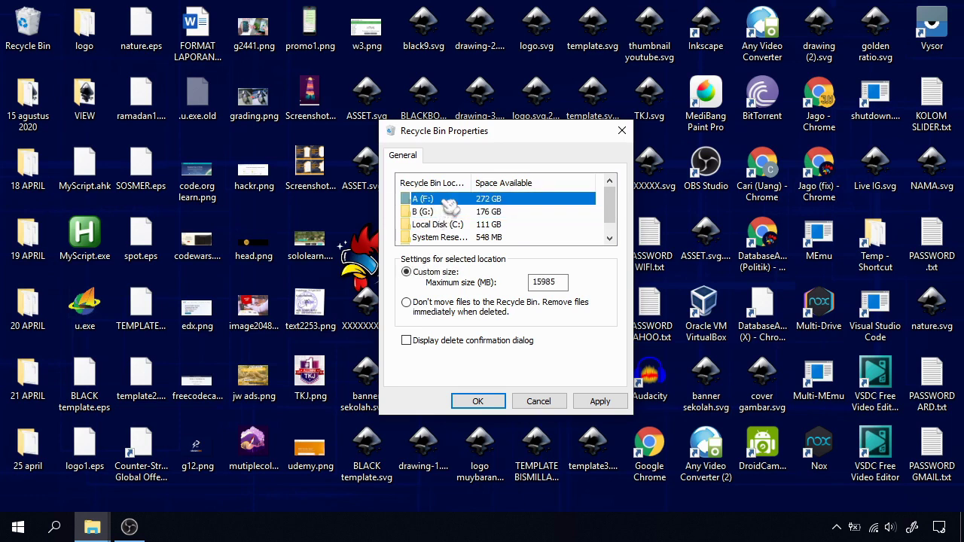
{"action": "left_click", "coordinate": [439, 213]}
- Set drive A (F:) to remove files immediately when deleted instead of moving them to the Recycle Bin
{"action": "left_click", "coordinate": [451, 199]}
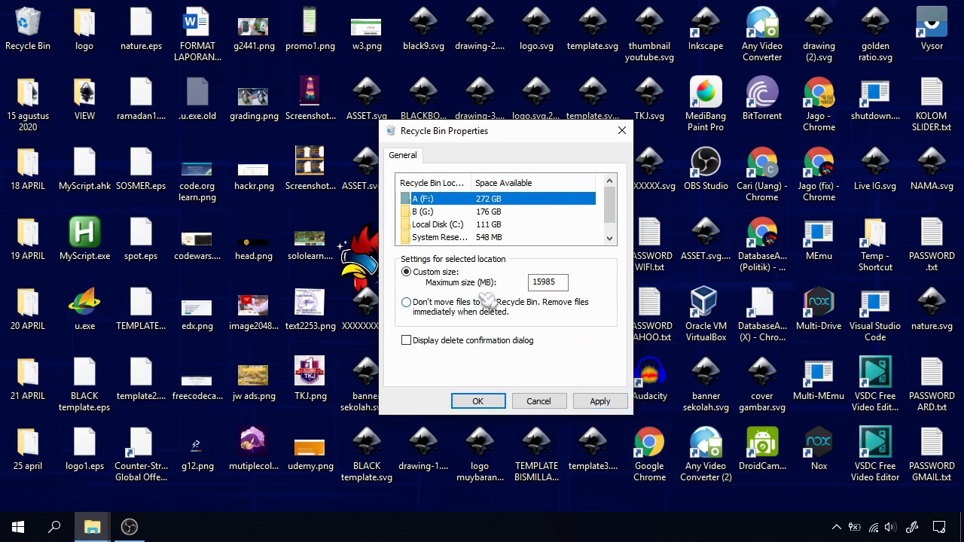
{"action": "left_click", "coordinate": [561, 284]}
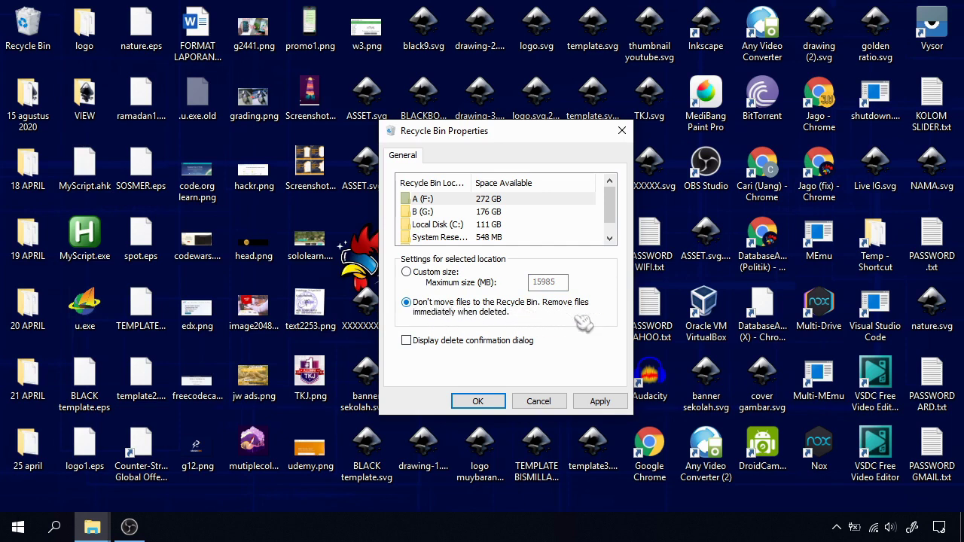
- Delete KOLOM SLIDER.txt from the desktop
{"action": "left_click", "coordinate": [945, 113]}
{"action": "right_click", "coordinate": [944, 111]}
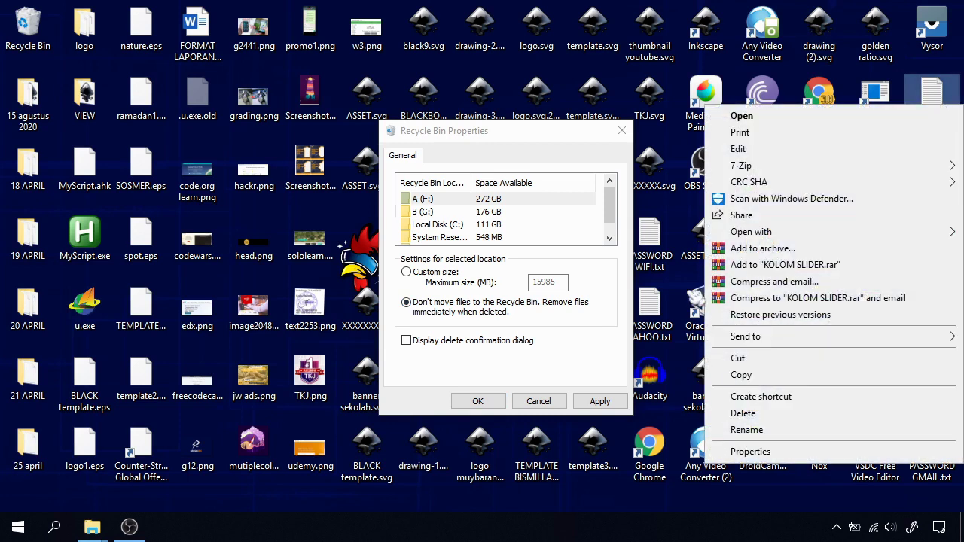
{"action": "left_click", "coordinate": [756, 414]}
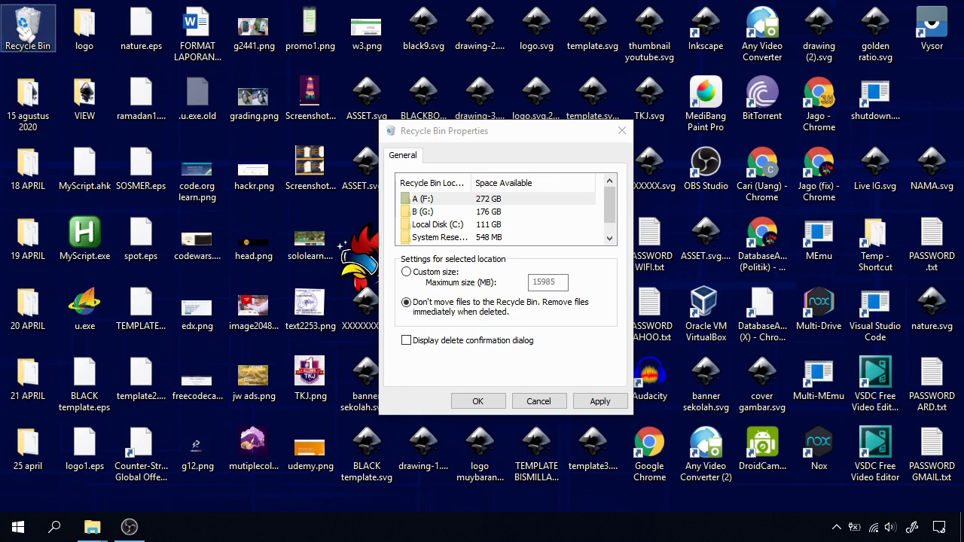
- Look through the deleted files in the Recycle Bin, and dismiss its properties without saving changes
{"action": "double_click", "coordinate": [22, 29]}
{"action": "scroll", "coordinate": [377, 301], "scroll_direction": "down", "scroll_amount": 4}
{"action": "scroll", "coordinate": [377, 294], "scroll_direction": "up", "scroll_amount": 5}
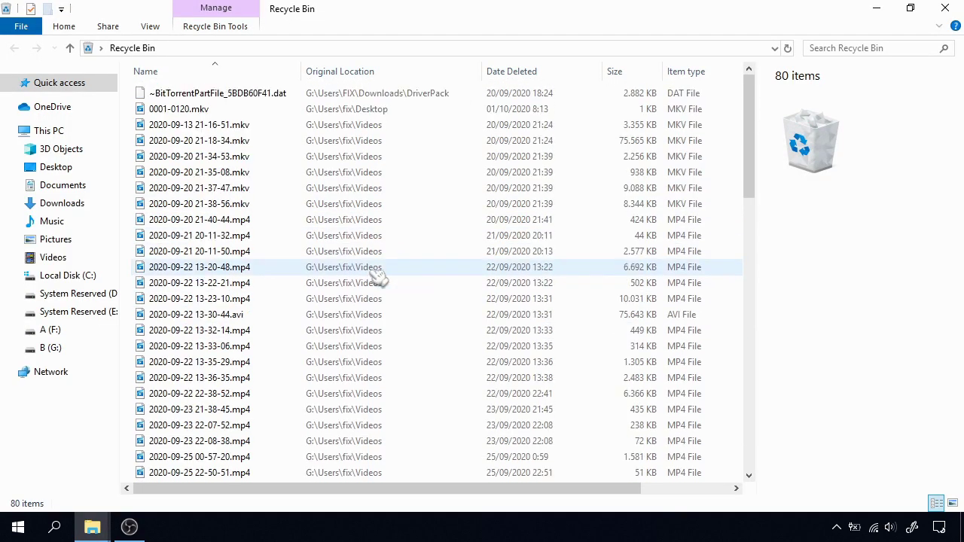
{"action": "scroll", "coordinate": [407, 237], "scroll_direction": "down", "scroll_amount": 11}
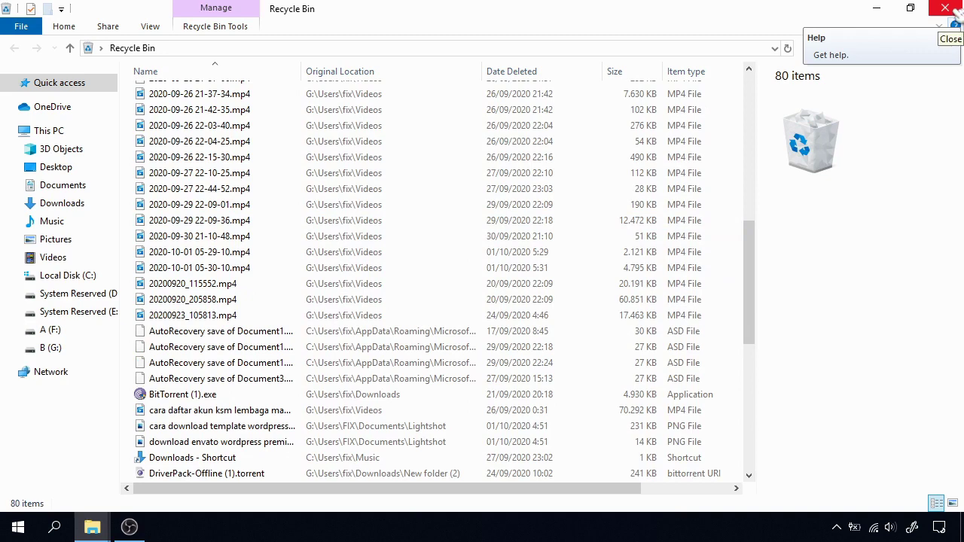
{"action": "scroll", "coordinate": [646, 181], "scroll_direction": "up", "scroll_amount": 8}
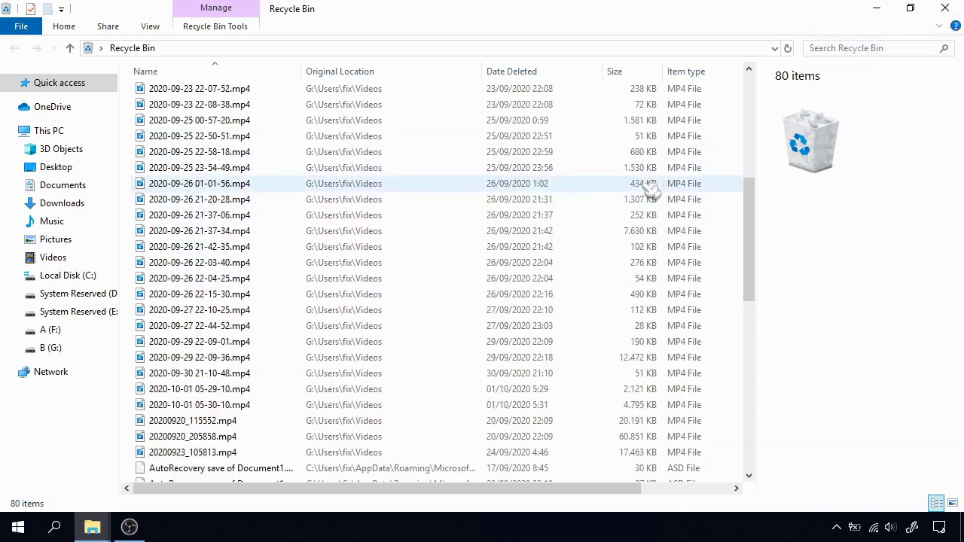
{"action": "scroll", "coordinate": [657, 167], "scroll_direction": "up", "scroll_amount": 2}
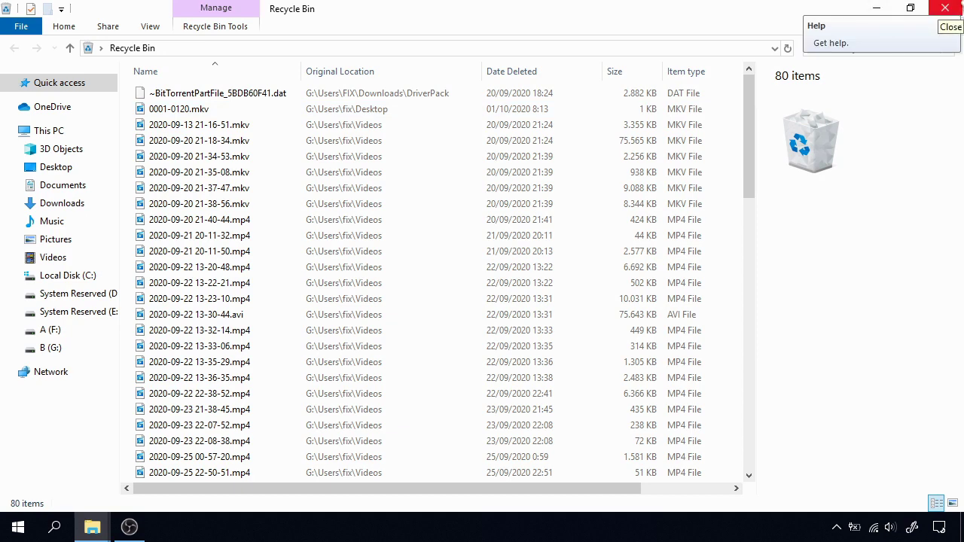
{"action": "left_click", "coordinate": [945, 8]}
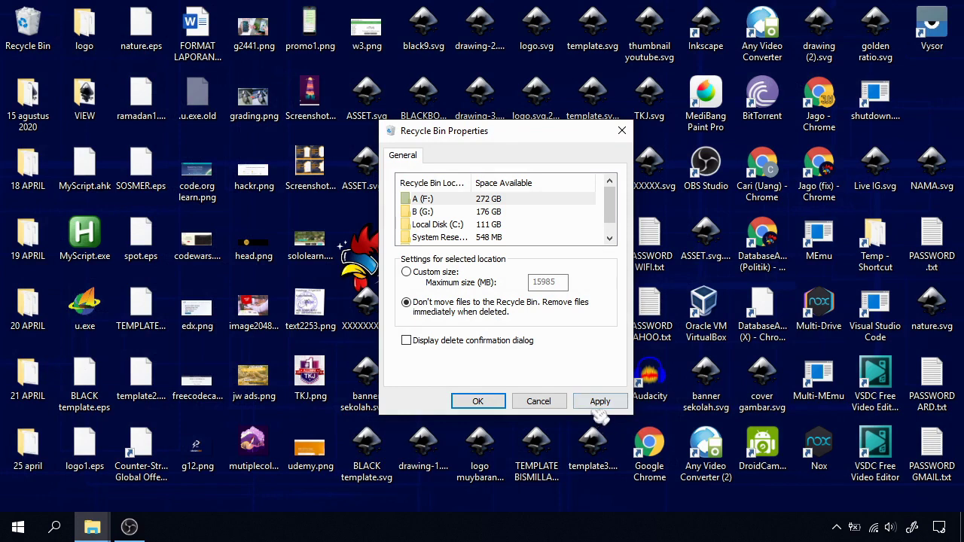
{"action": "left_click", "coordinate": [557, 403]}
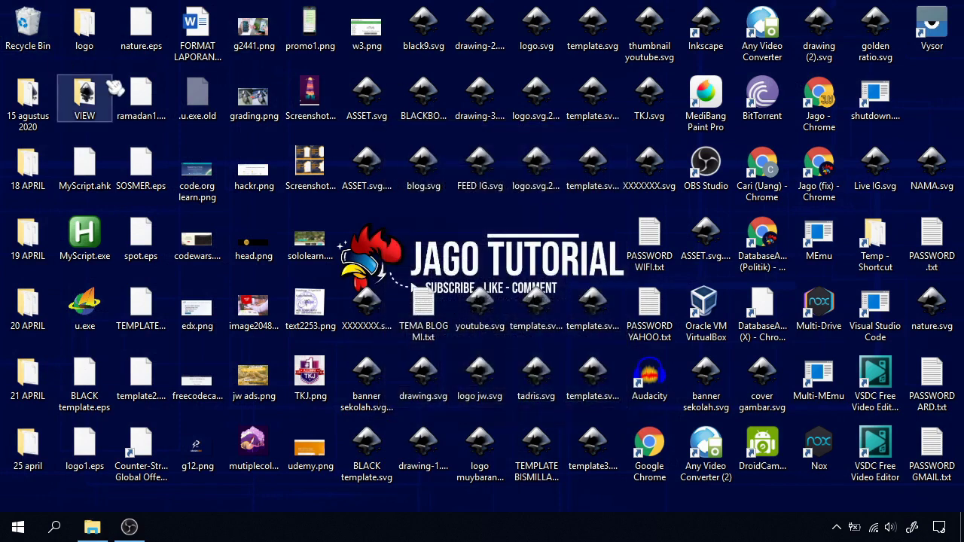
- Empty the Recycle Bin, permanently deleting all its items, and check its contents
{"action": "right_click", "coordinate": [51, 29]}
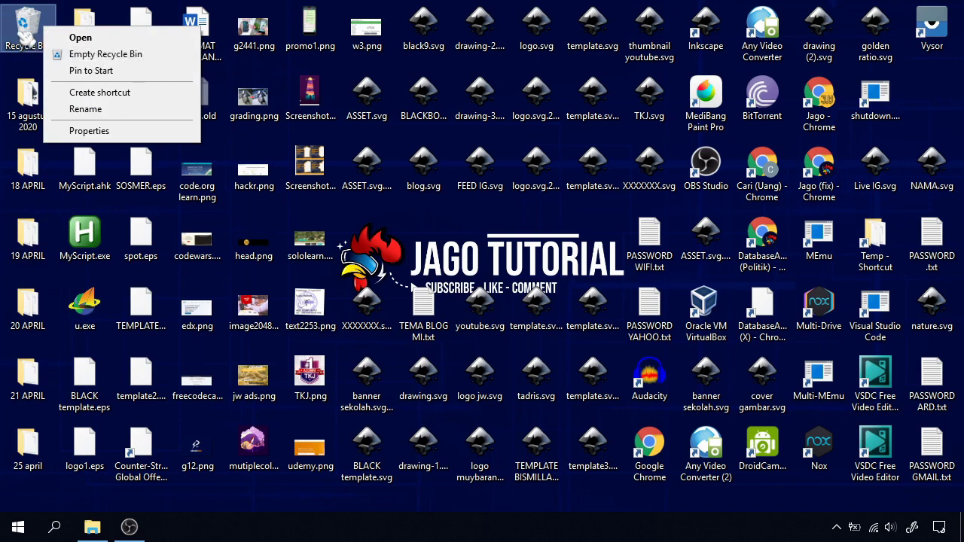
{"action": "left_click", "coordinate": [91, 54]}
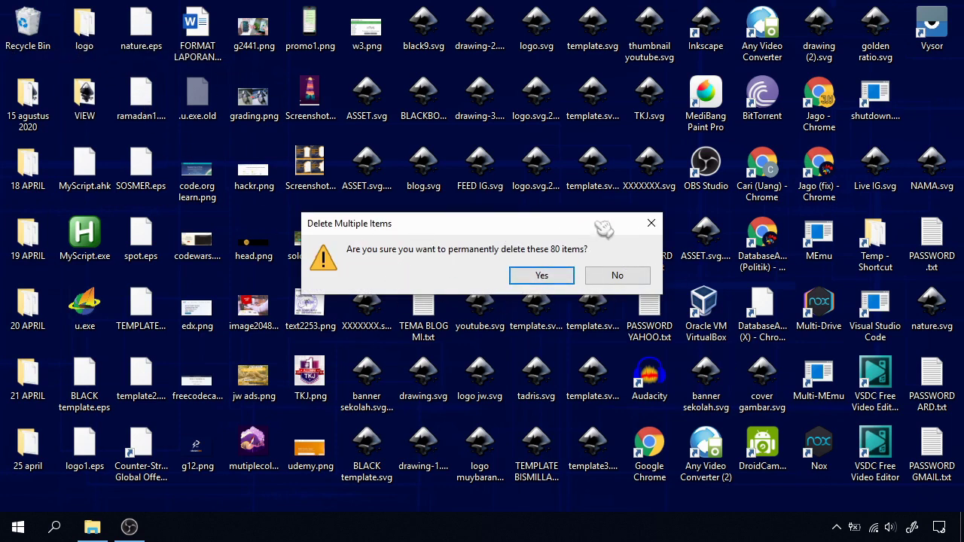
{"action": "left_click", "coordinate": [558, 276]}
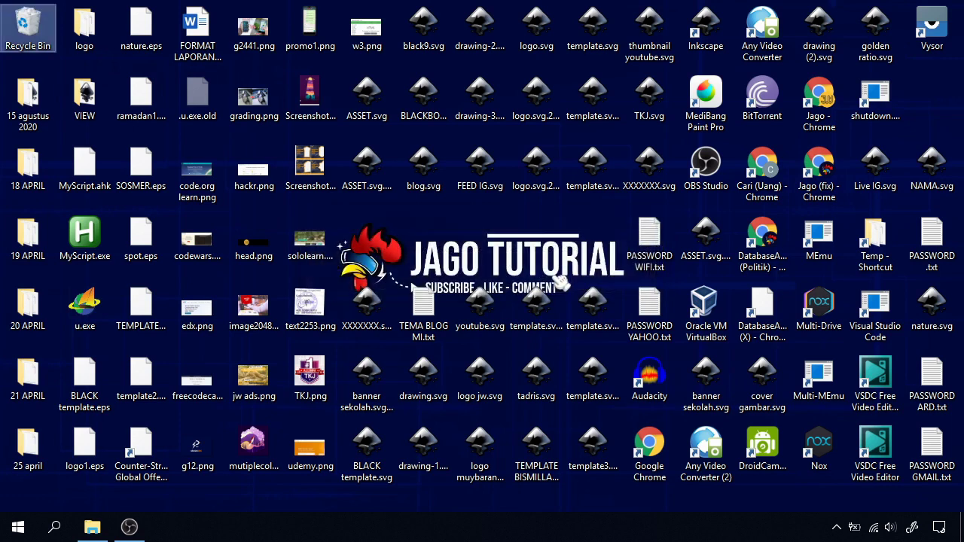
{"action": "double_click", "coordinate": [41, 27]}
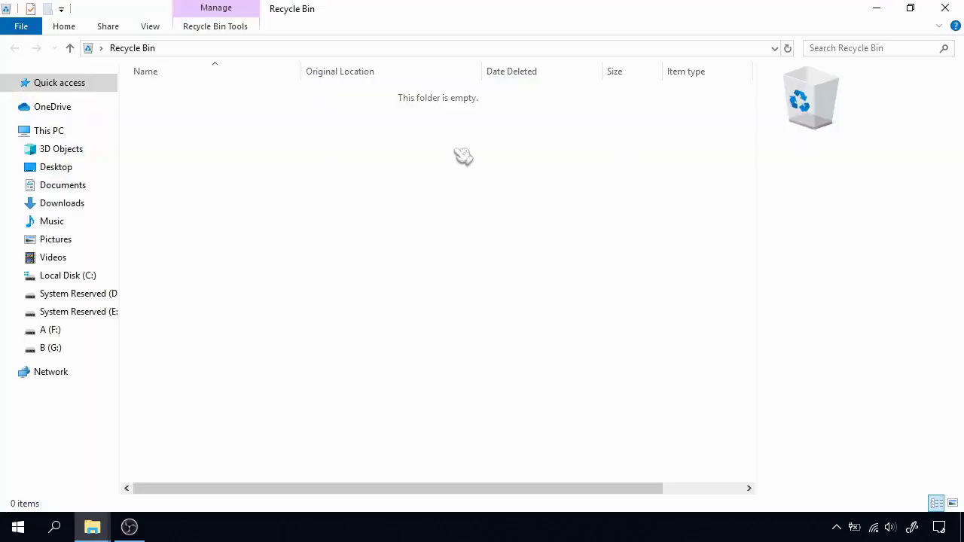
{"action": "left_click", "coordinate": [951, 9]}
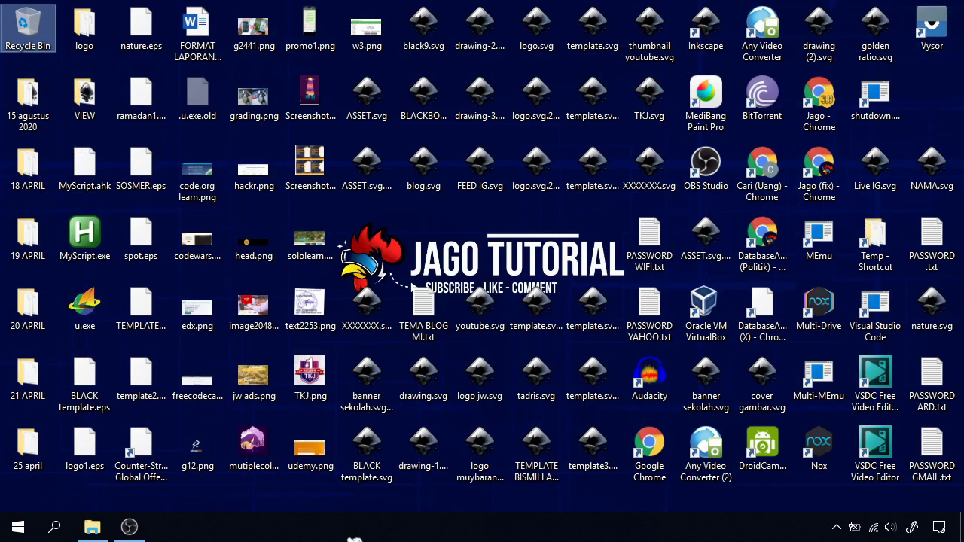
- Open the fix user folder inside Users on Local Disk (C:)
{"action": "left_click", "coordinate": [92, 527]}
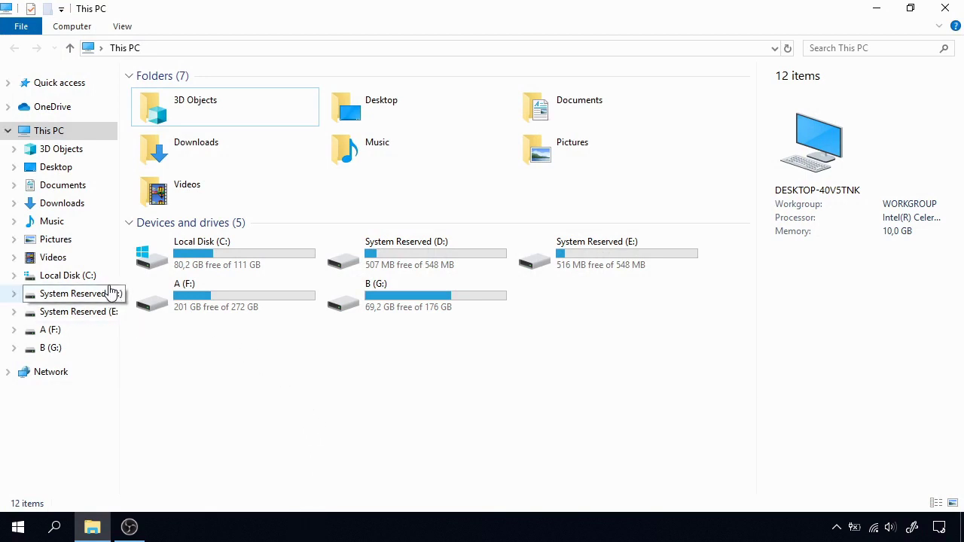
{"action": "left_click", "coordinate": [68, 275]}
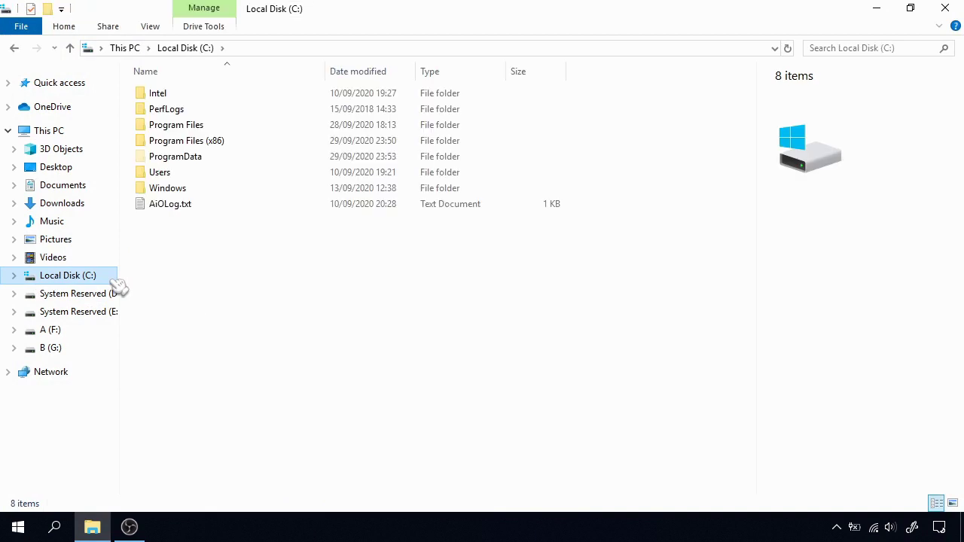
{"action": "double_click", "coordinate": [221, 182]}
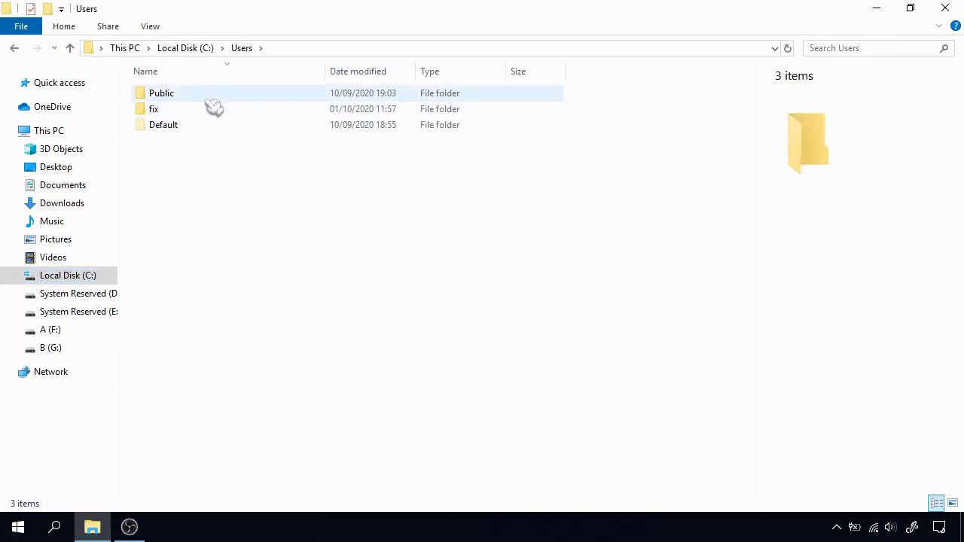
{"action": "left_click", "coordinate": [161, 111]}
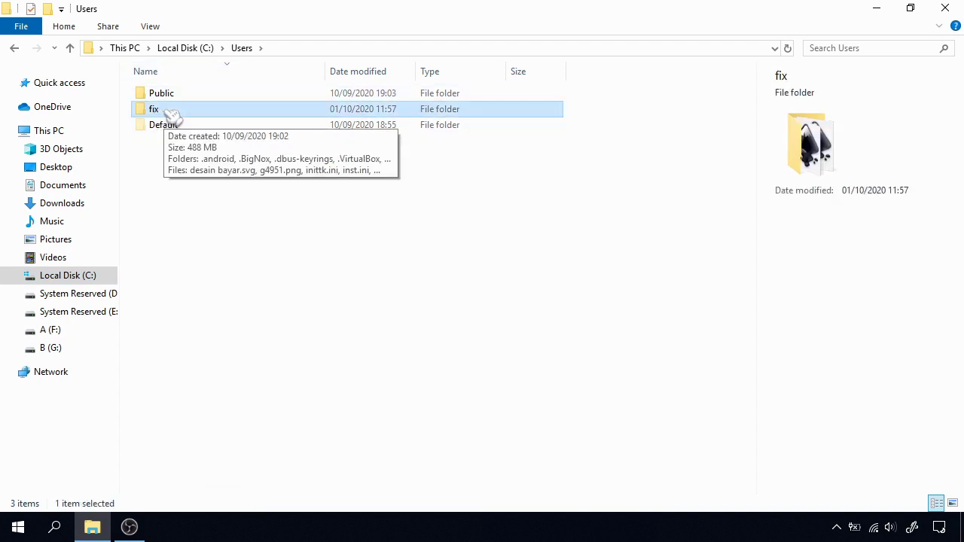
{"action": "double_click", "coordinate": [167, 112]}
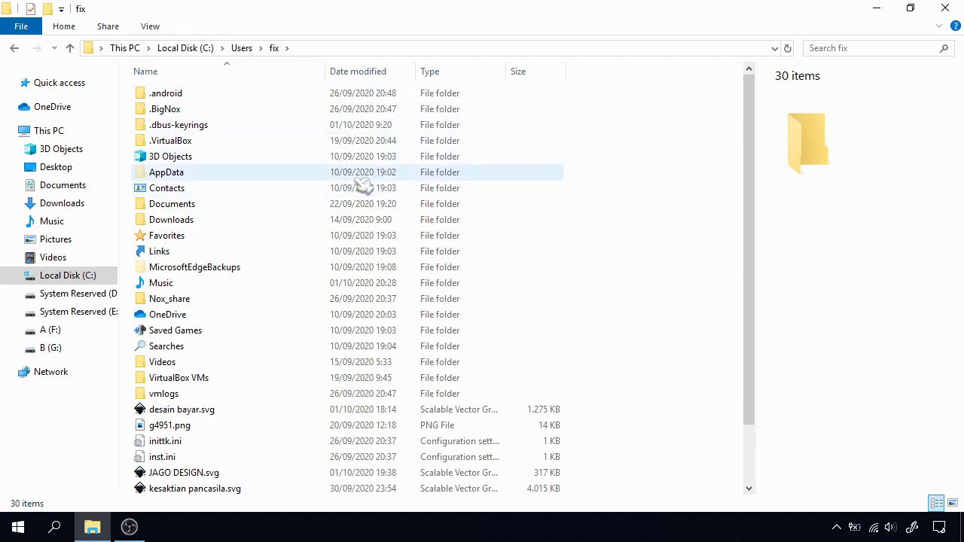
- Turn off the display of hidden items in the fix folder and turn it back on to reveal AppData
{"action": "left_click", "coordinate": [154, 173]}
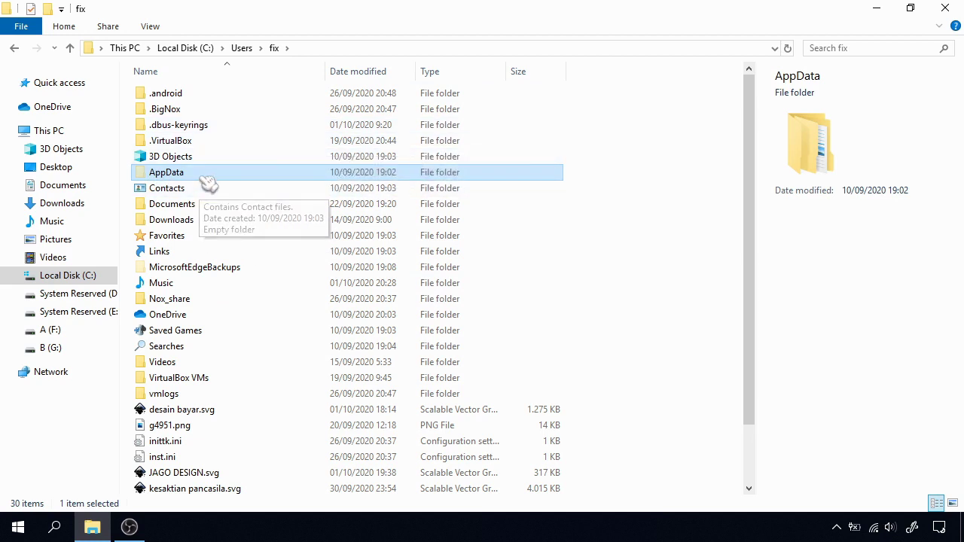
{"action": "left_click", "coordinate": [151, 27]}
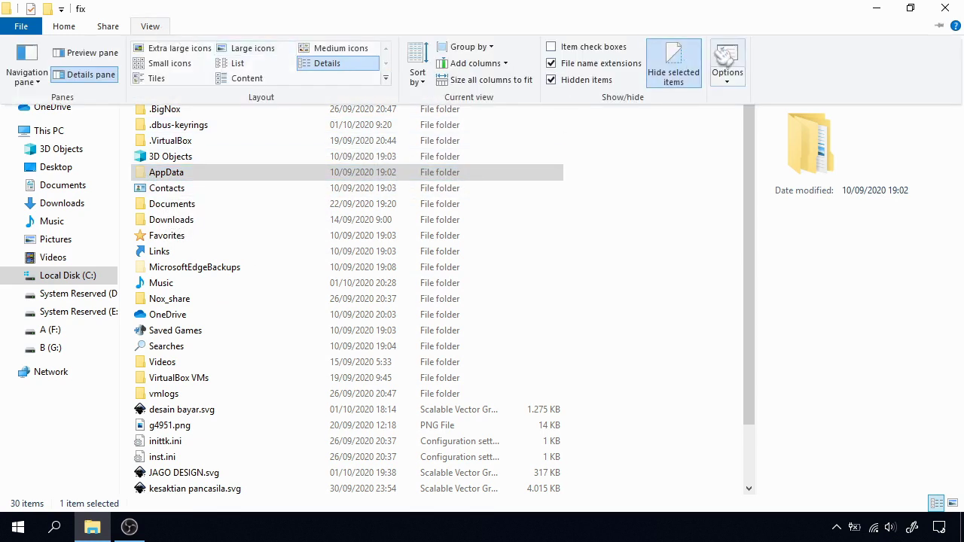
{"action": "left_click", "coordinate": [562, 83]}
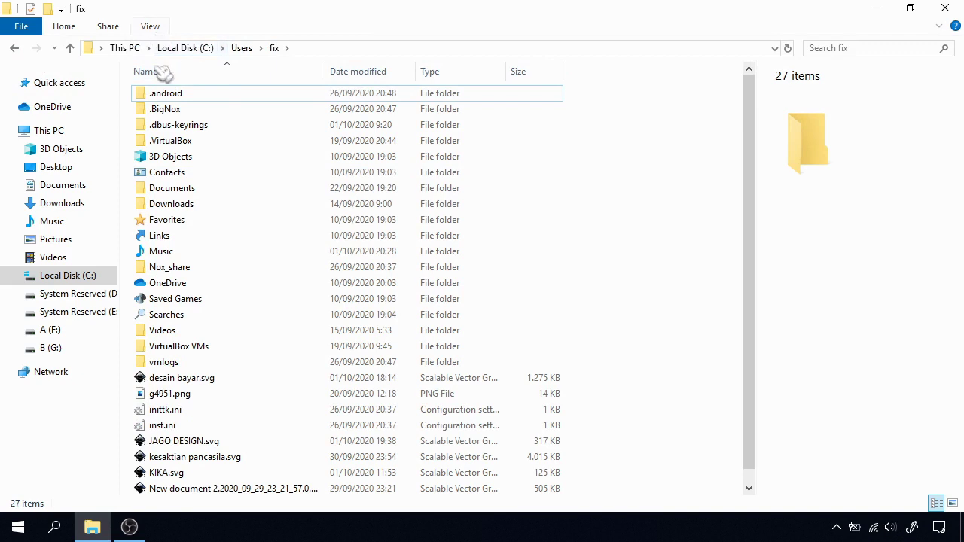
{"action": "scroll", "coordinate": [245, 151], "scroll_direction": "down", "scroll_amount": 1}
{"action": "scroll", "coordinate": [271, 226], "scroll_direction": "up", "scroll_amount": 1}
{"action": "left_click", "coordinate": [150, 26]}
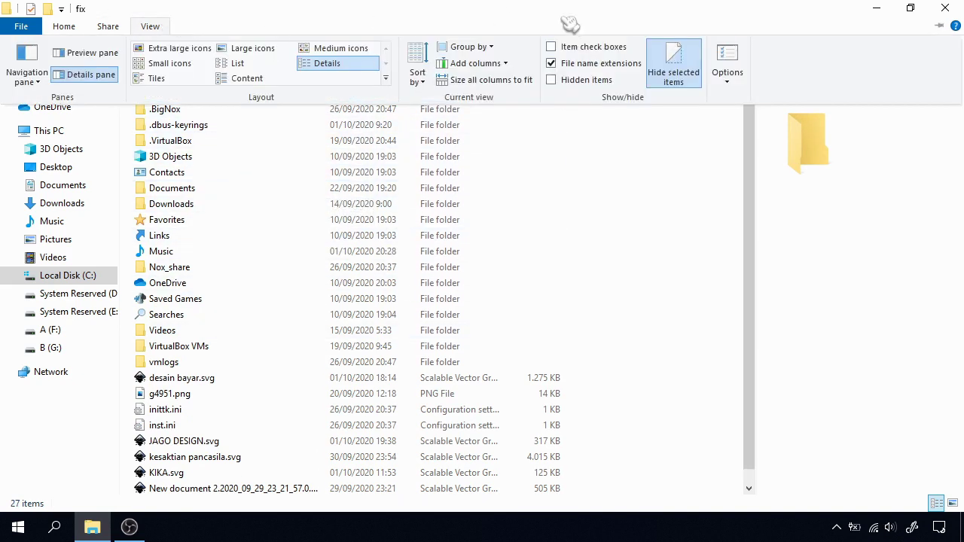
{"action": "left_click", "coordinate": [551, 80]}
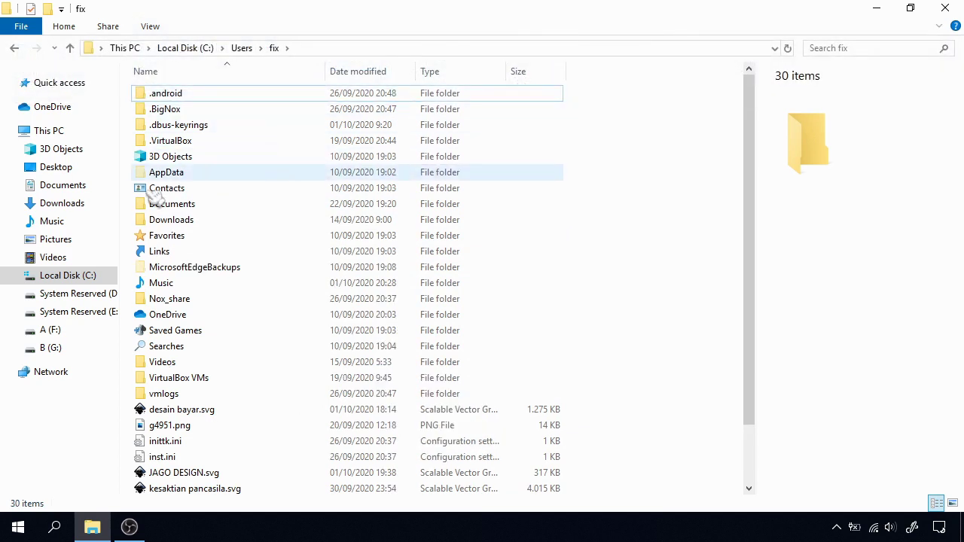
- Open the Temp folder inside AppData's Local folder
{"action": "double_click", "coordinate": [196, 178]}
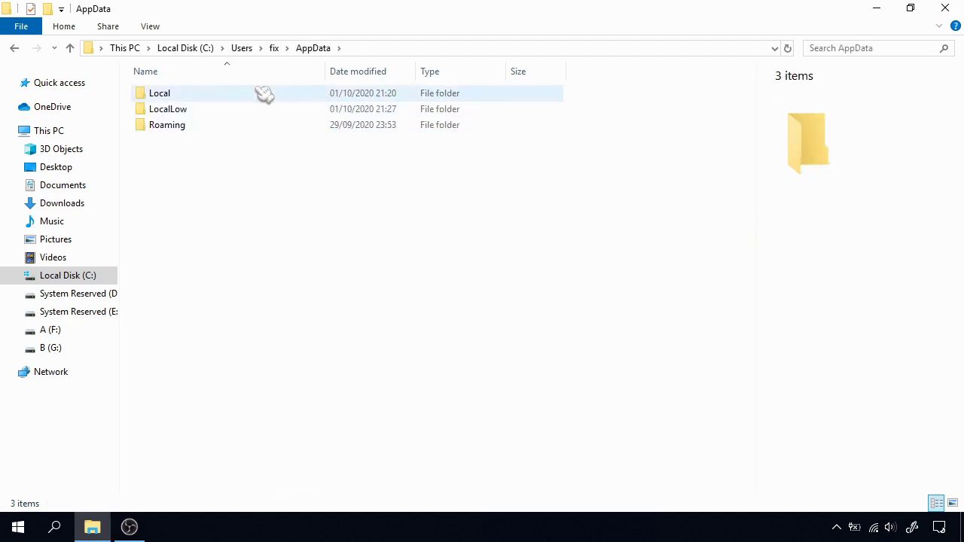
{"action": "double_click", "coordinate": [175, 99]}
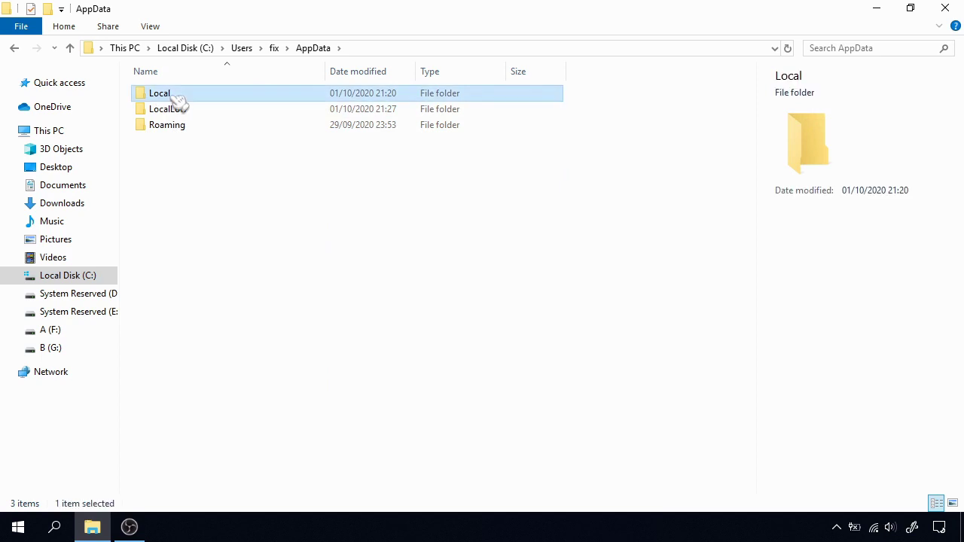
{"action": "scroll", "coordinate": [255, 212], "scroll_direction": "down", "scroll_amount": 3}
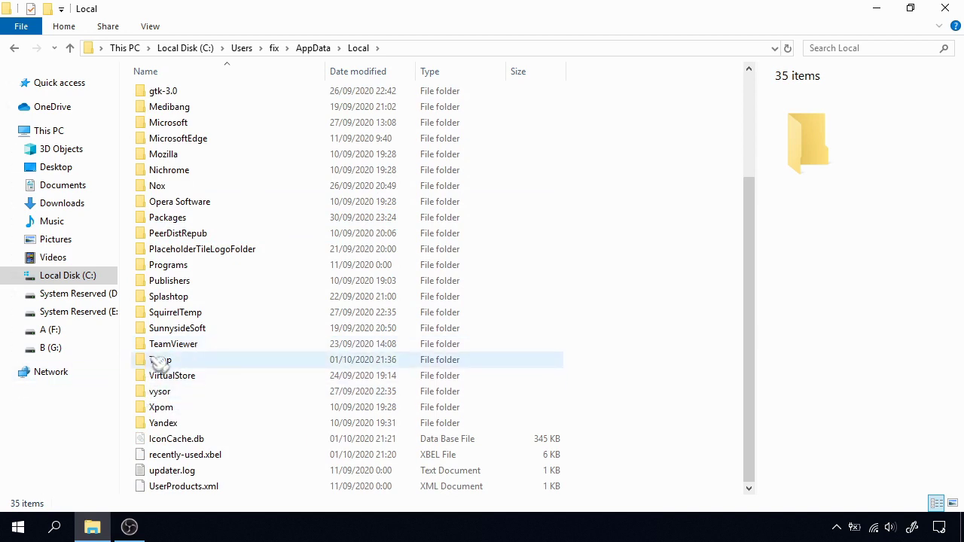
{"action": "double_click", "coordinate": [200, 365]}
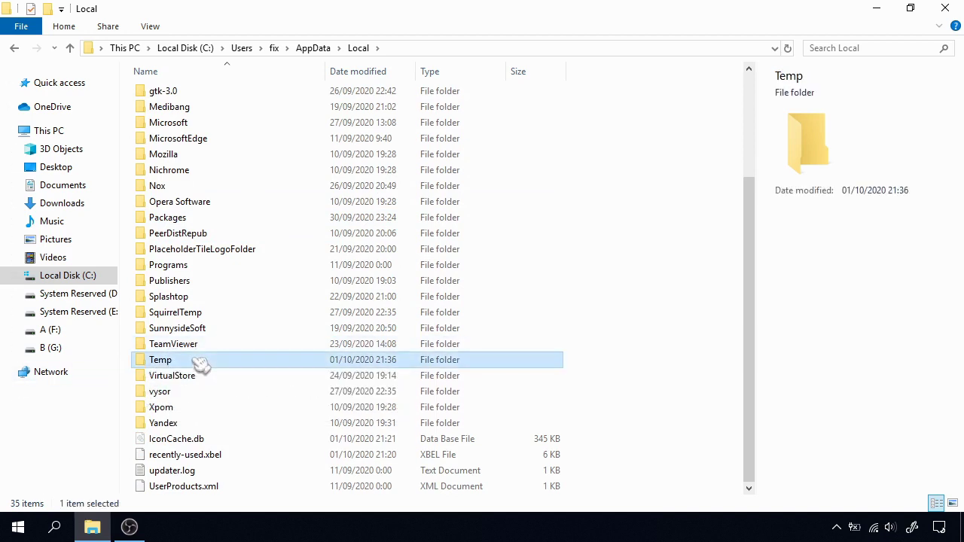
- Look through the temporary folders and files stored in the Temp folder
{"action": "mouse_move", "coordinate": [749, 89]}
{"action": "left_mouse_down"}
{"action": "mouse_move", "coordinate": [784, 424]}
{"action": "mouse_move", "coordinate": [748, 494]}
{"action": "mouse_move", "coordinate": [784, 301]}
{"action": "mouse_move", "coordinate": [741, 133]}
{"action": "mouse_move", "coordinate": [745, 76]}
{"action": "left_mouse_up"}
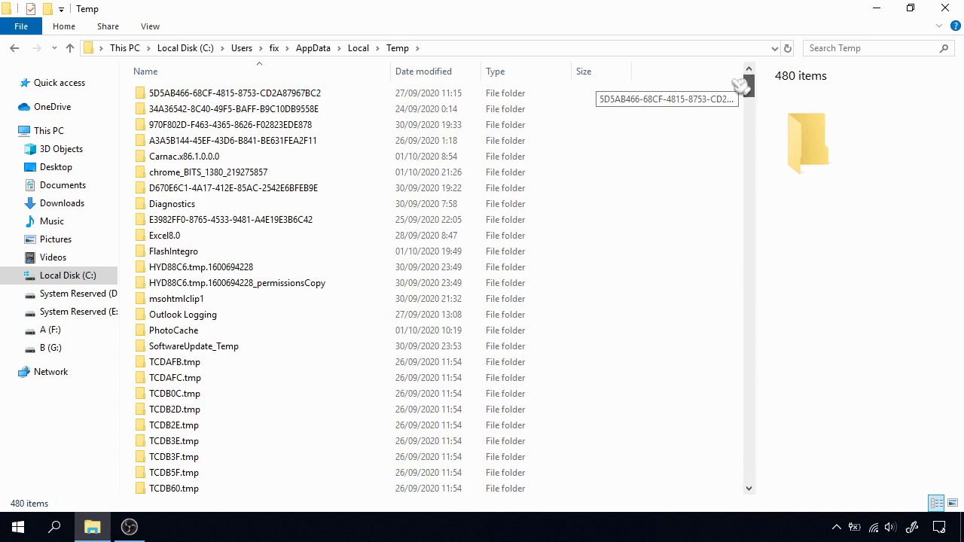
{"action": "left_click", "coordinate": [359, 161]}
{"action": "scroll", "coordinate": [493, 155], "scroll_direction": "down", "scroll_amount": 6}
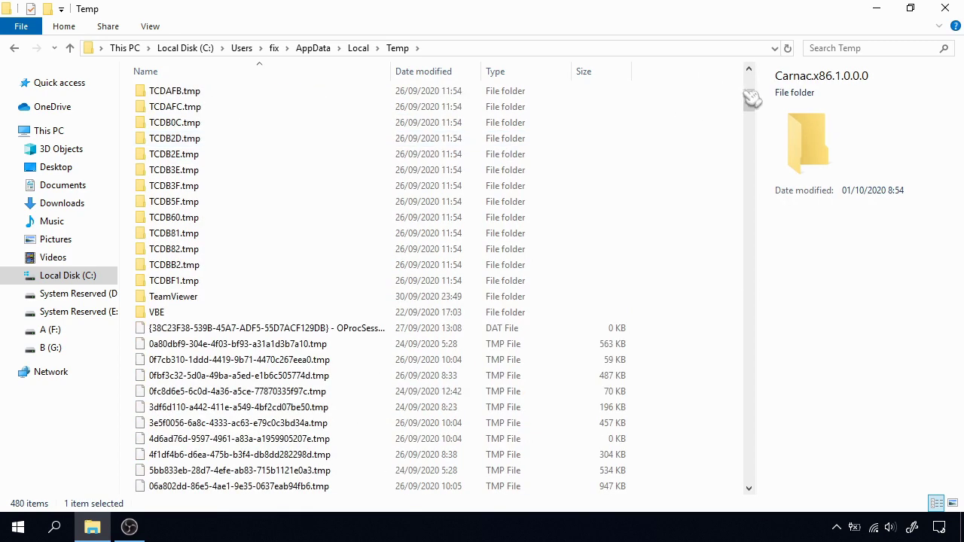
{"action": "left_click_drag", "start_coordinate": [751, 98], "coordinate": [712, 224]}
{"action": "left_click_drag", "start_coordinate": [734, 152], "coordinate": [787, 7]}
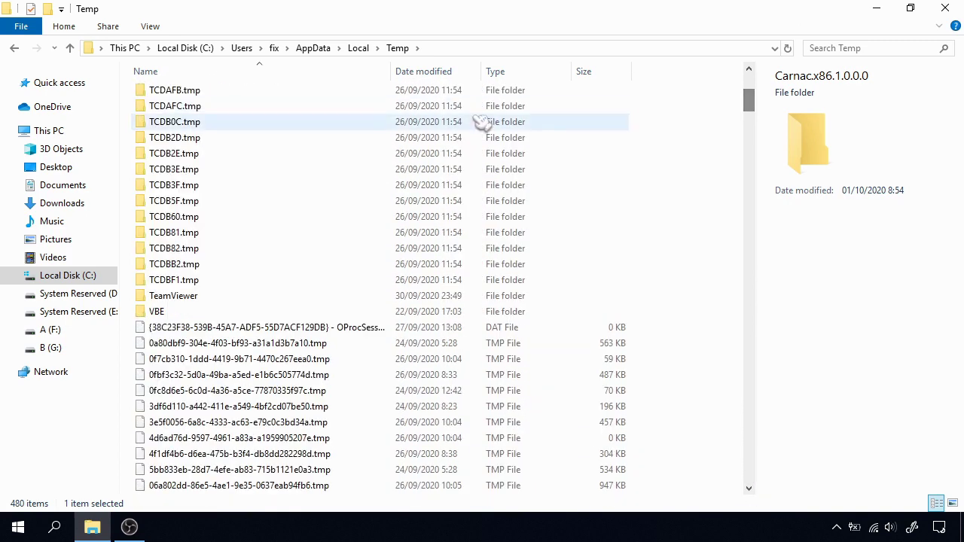
{"action": "scroll", "coordinate": [520, 122], "scroll_direction": "down", "scroll_amount": 5}
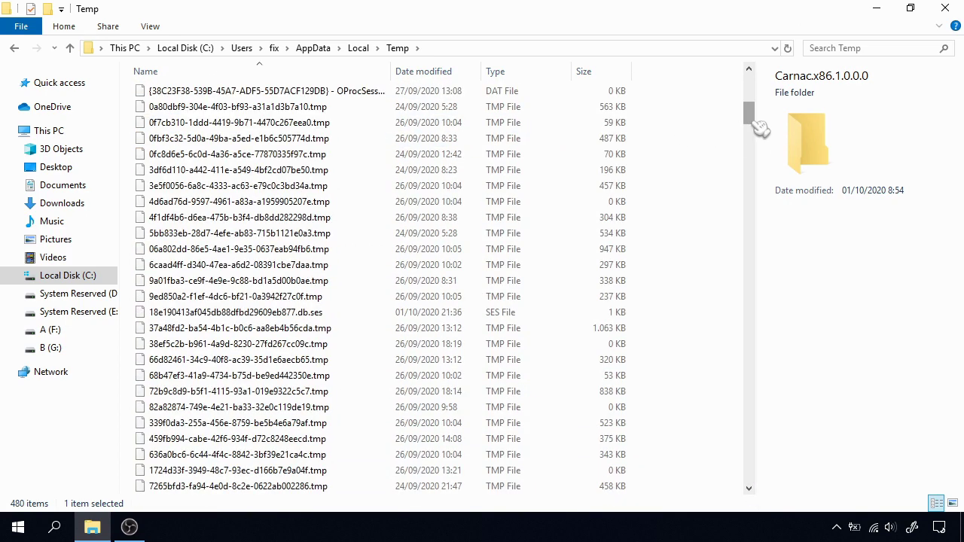
{"action": "left_click_drag", "start_coordinate": [757, 125], "coordinate": [753, 82]}
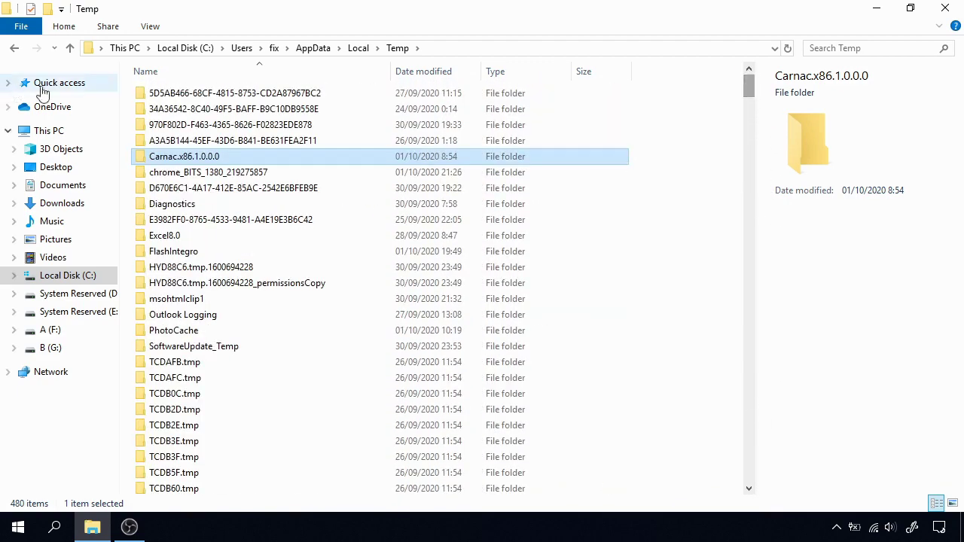
{"action": "scroll", "coordinate": [430, 189], "scroll_direction": "down", "scroll_amount": 9}
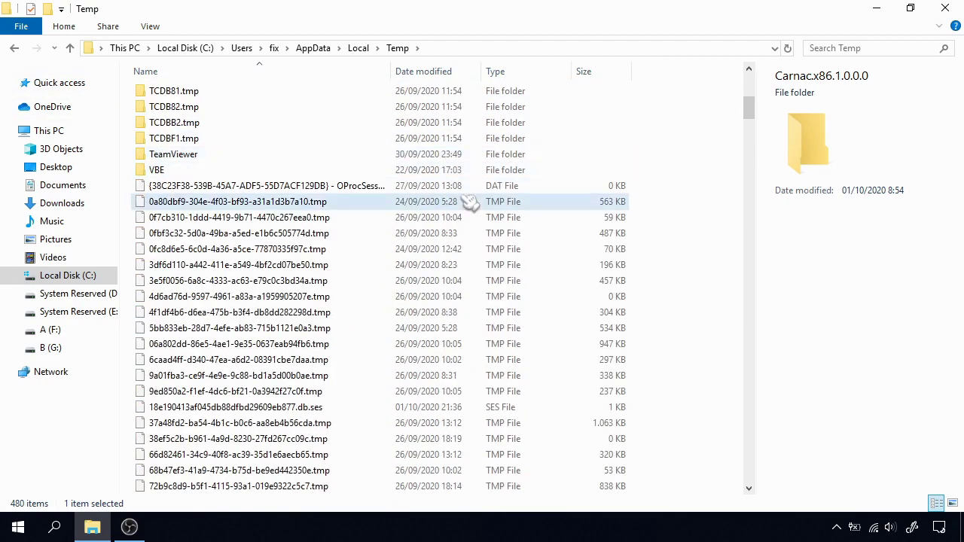
{"action": "left_click", "coordinate": [468, 202]}
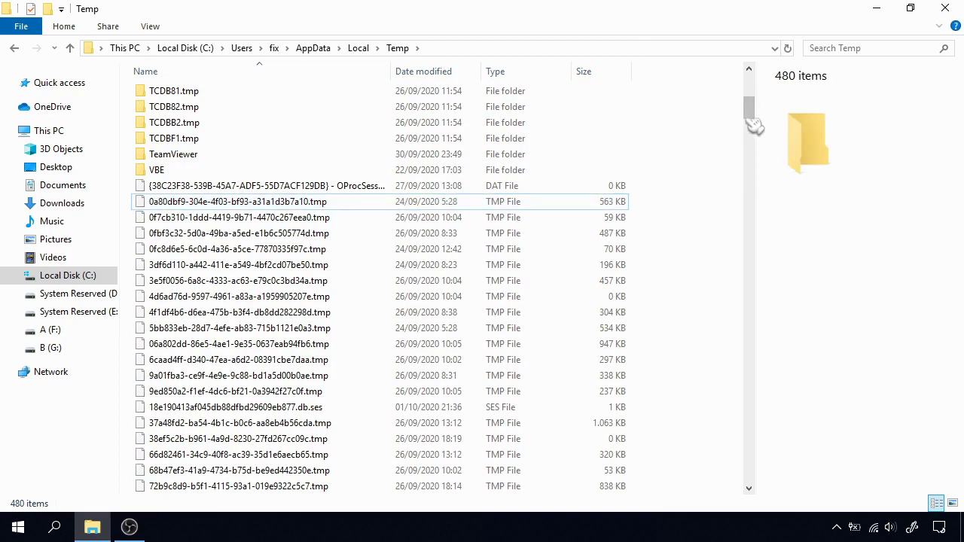
{"action": "left_click_drag", "start_coordinate": [767, 112], "coordinate": [775, 49]}
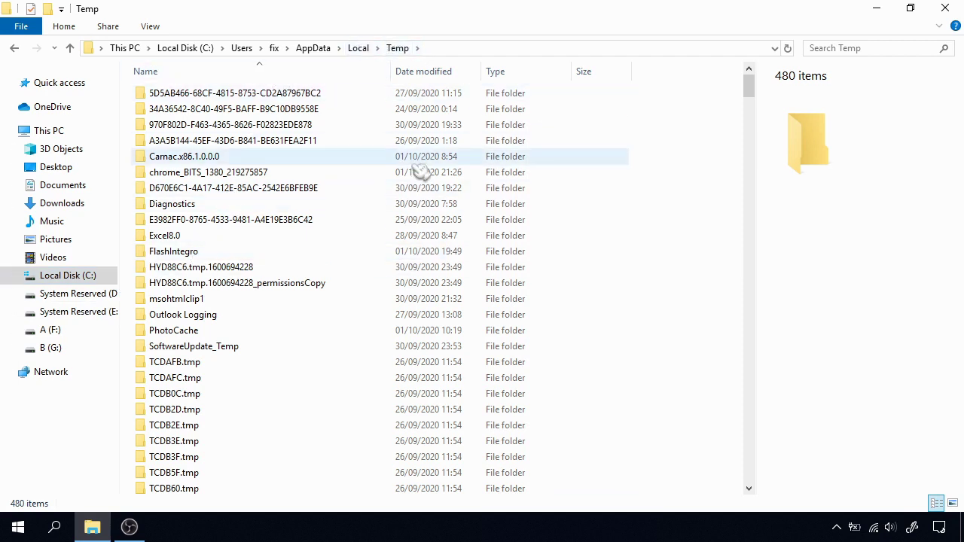
{"action": "key", "text": "ctrl+a"}
{"action": "left_click", "coordinate": [813, 191]}
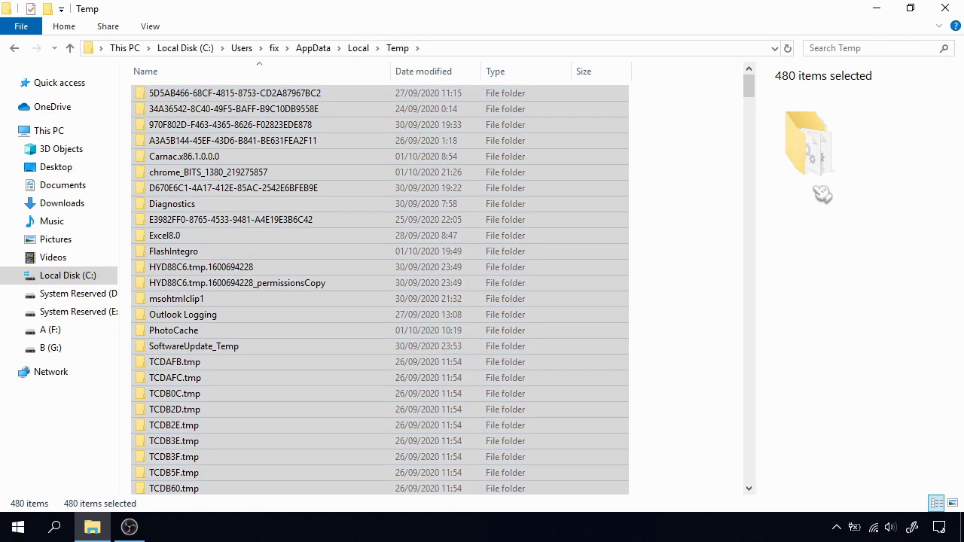
{"action": "scroll", "coordinate": [725, 198], "scroll_direction": "down", "scroll_amount": 6}
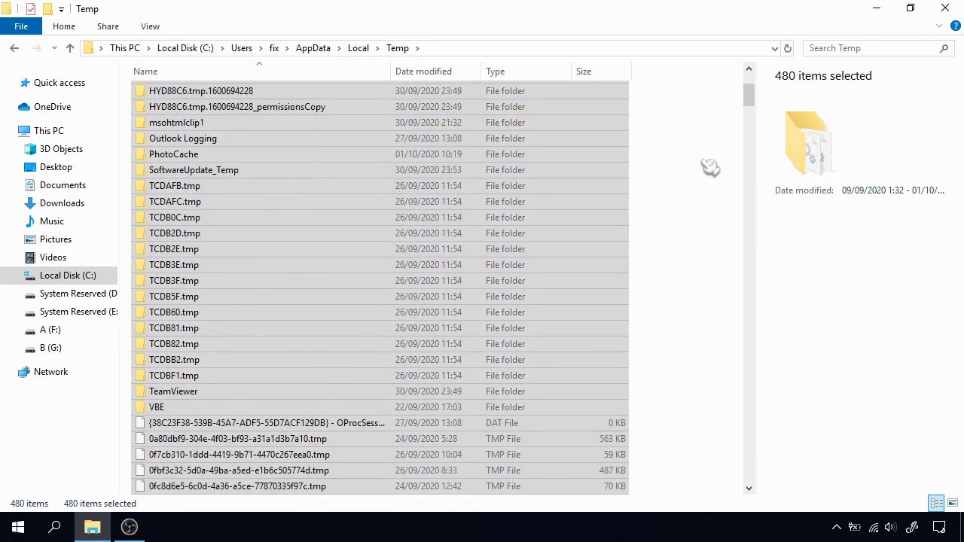
{"action": "left_click", "coordinate": [687, 192]}
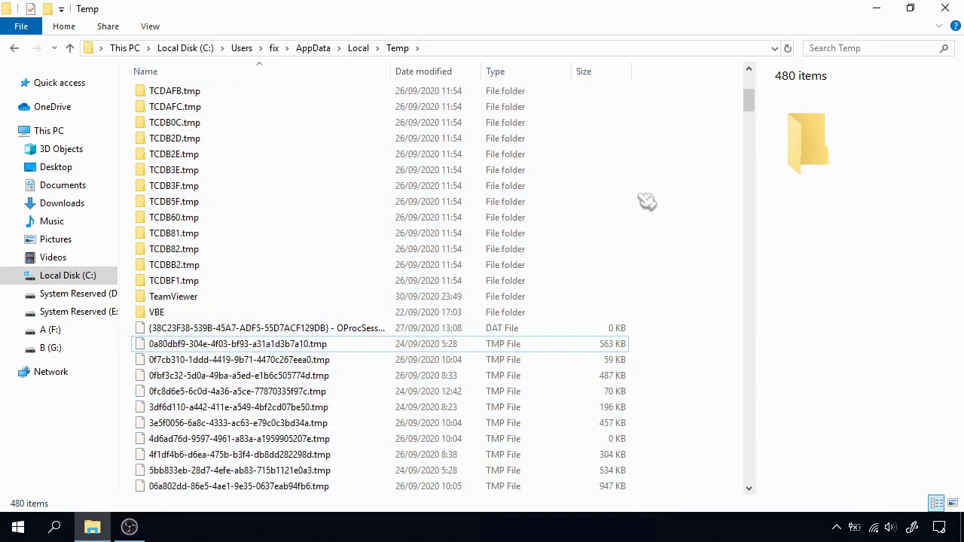
- Return to the Local folder and check the Temp folder's size in its properties, closing them without changes
{"action": "key", "text": "alt+Up"}
{"action": "scroll", "coordinate": [292, 403], "scroll_direction": "down", "scroll_amount": 2}
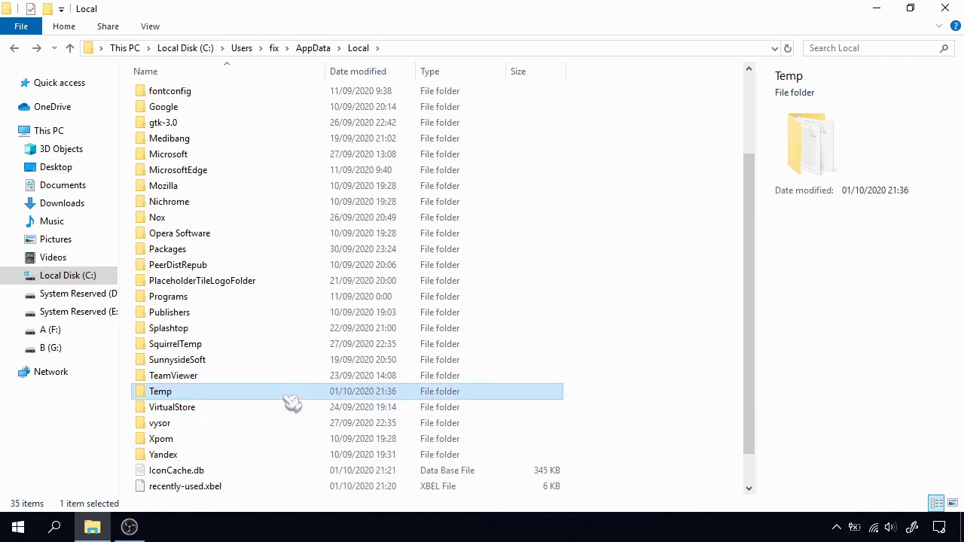
{"action": "right_click", "coordinate": [264, 399]}
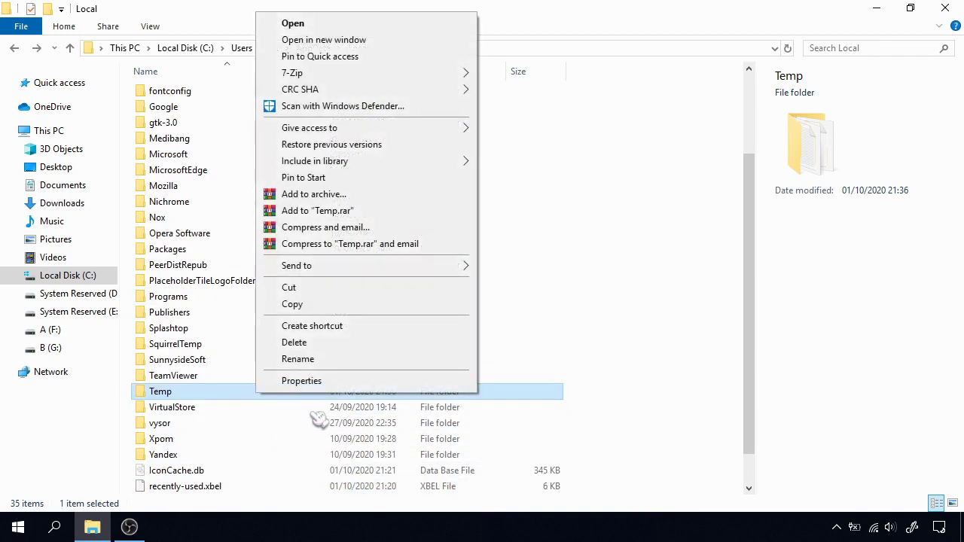
{"action": "left_click", "coordinate": [343, 382]}
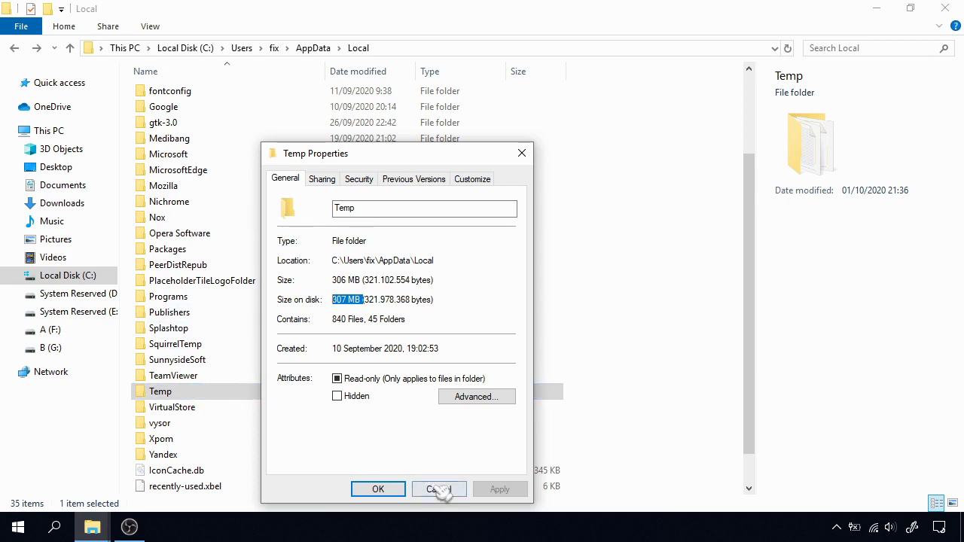
{"action": "left_click", "coordinate": [440, 490]}
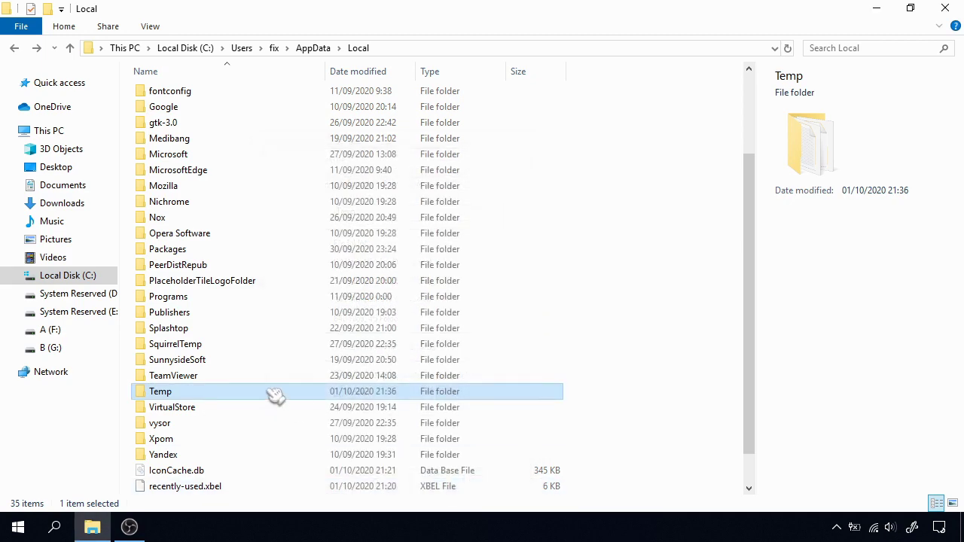
- Delete all items in the Temp folder, skipping every item that requires administrator permission
{"action": "double_click", "coordinate": [274, 395]}
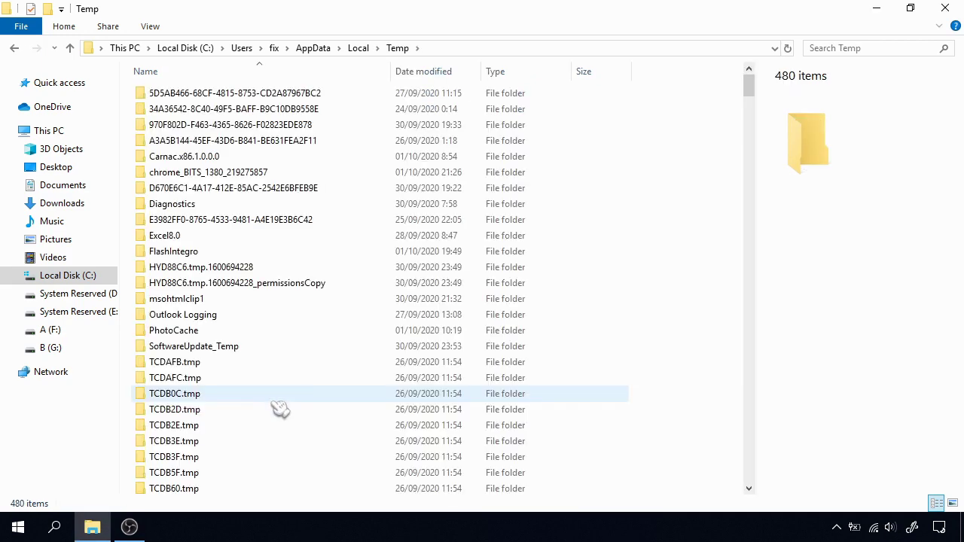
{"action": "left_click", "coordinate": [276, 401]}
{"action": "scroll", "coordinate": [751, 178], "scroll_direction": "down", "scroll_amount": 2}
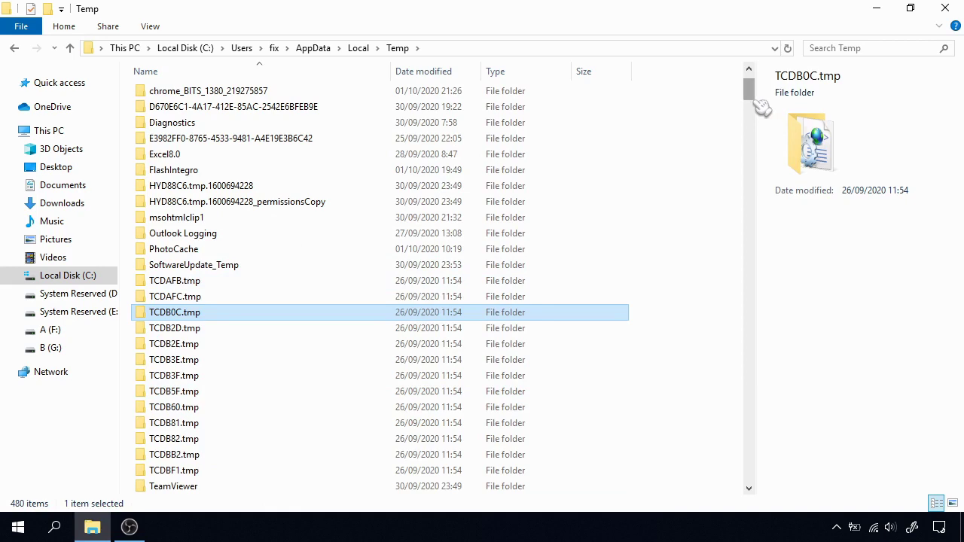
{"action": "left_click_drag", "start_coordinate": [761, 108], "coordinate": [787, 49]}
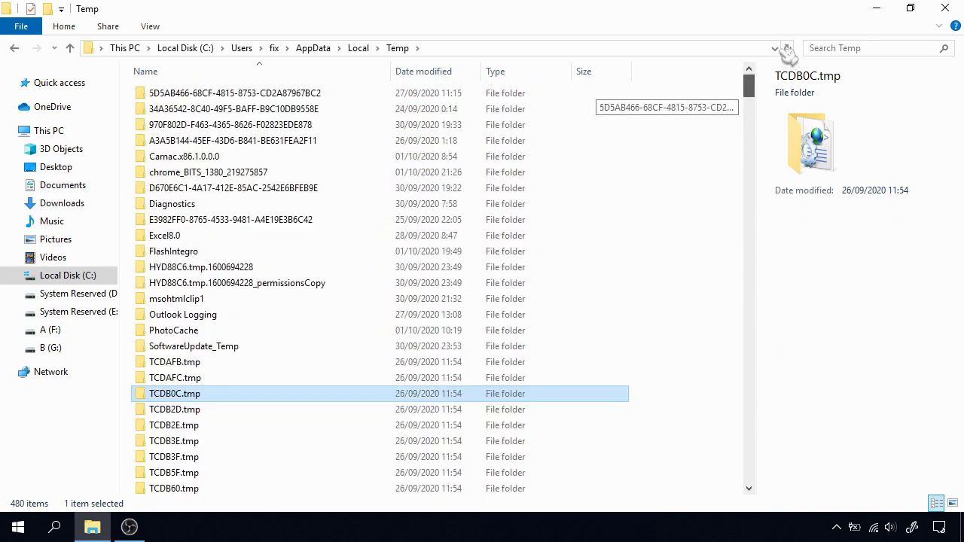
{"action": "left_click", "coordinate": [607, 211]}
{"action": "key", "text": "ctrl+a"}
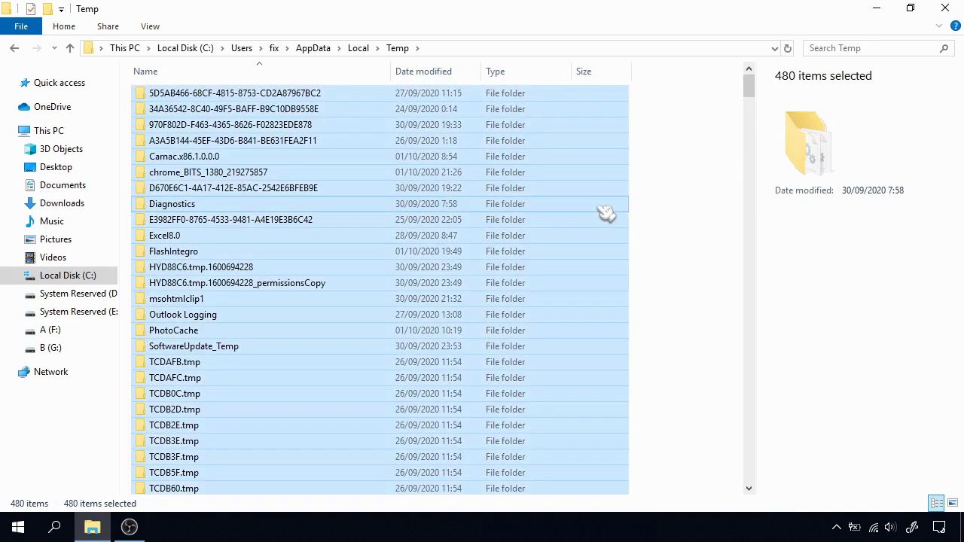
{"action": "right_click", "coordinate": [564, 156]}
{"action": "left_click", "coordinate": [646, 401]}
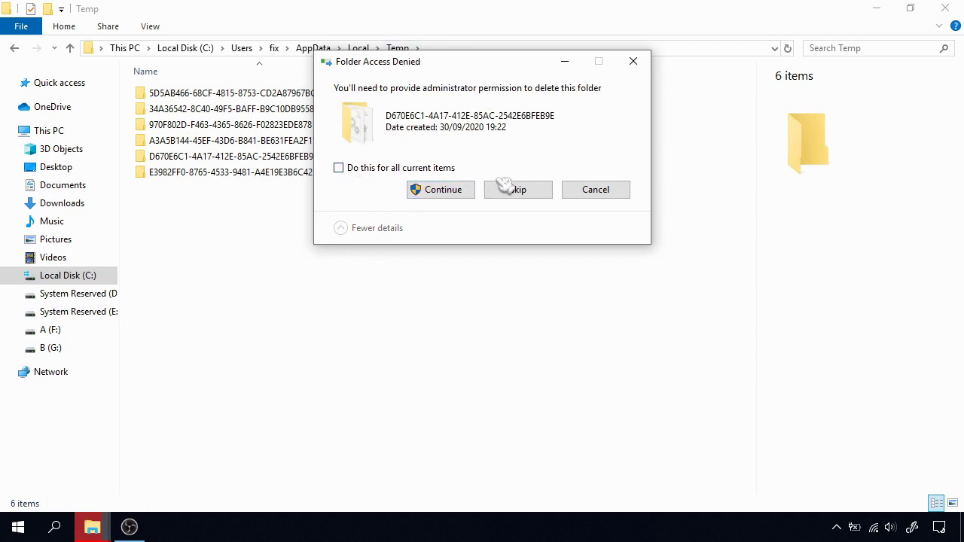
{"action": "left_click", "coordinate": [340, 171]}
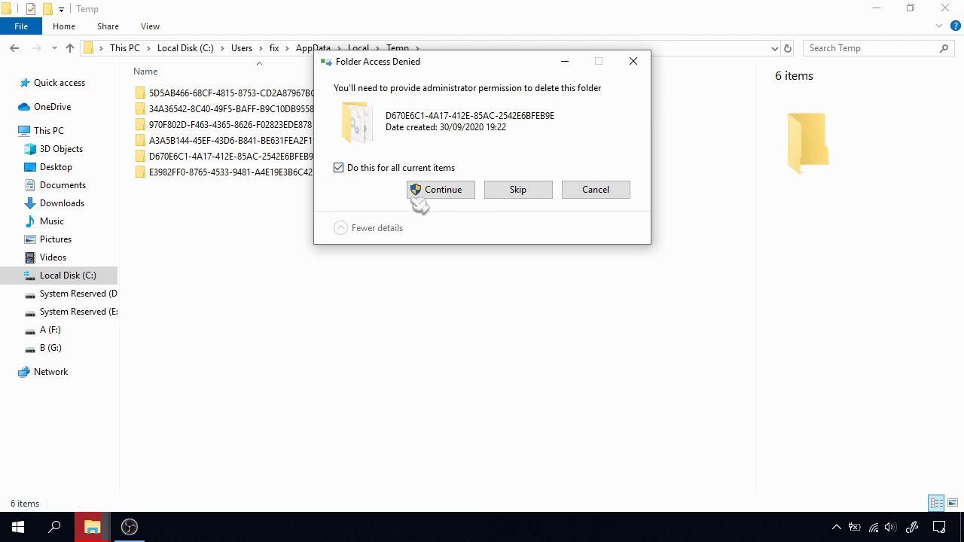
{"action": "left_click", "coordinate": [527, 196]}
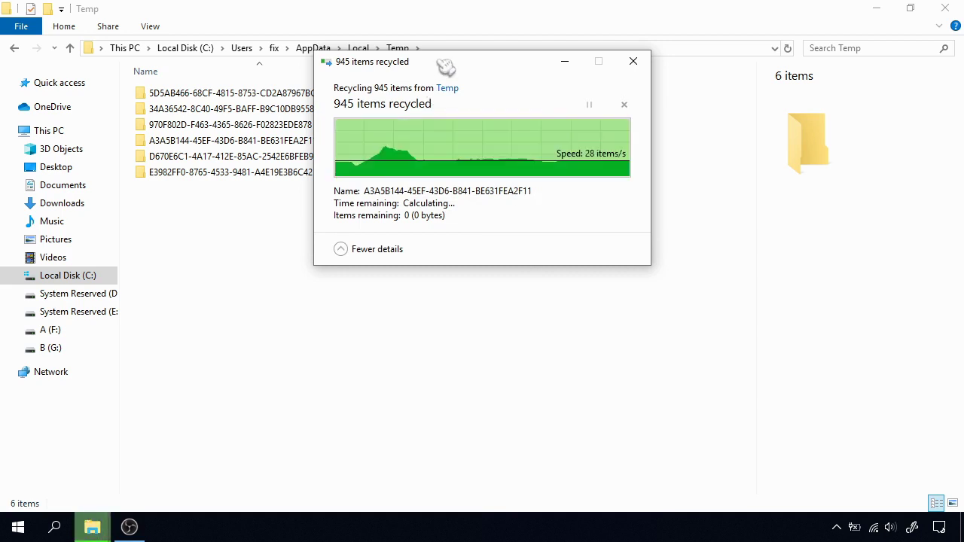
- Check the items left in Temp, and review the folder's size in its properties from the Local folder
{"action": "left_click_drag", "start_coordinate": [316, 235], "coordinate": [360, 72]}
{"action": "left_click", "coordinate": [349, 217]}
{"action": "left_click", "coordinate": [360, 49]}
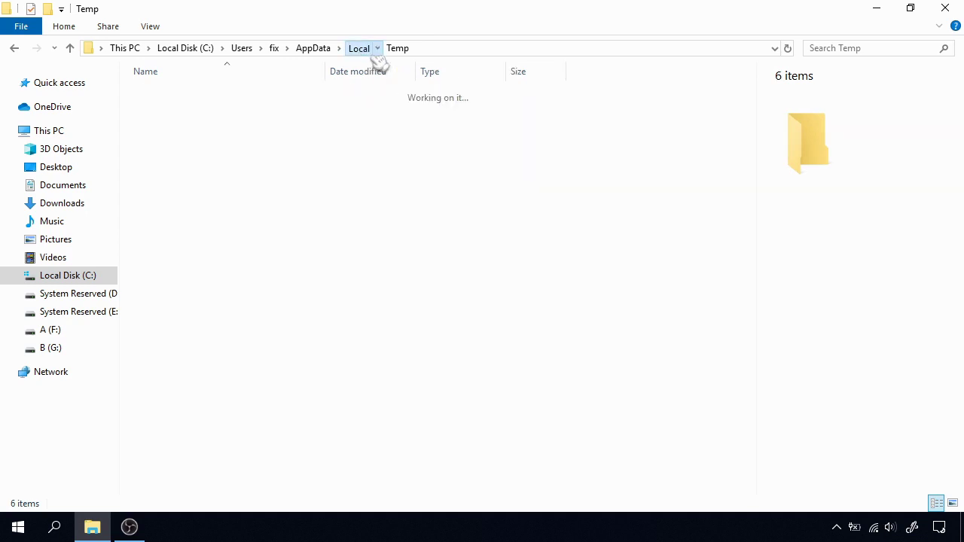
{"action": "right_click", "coordinate": [296, 487]}
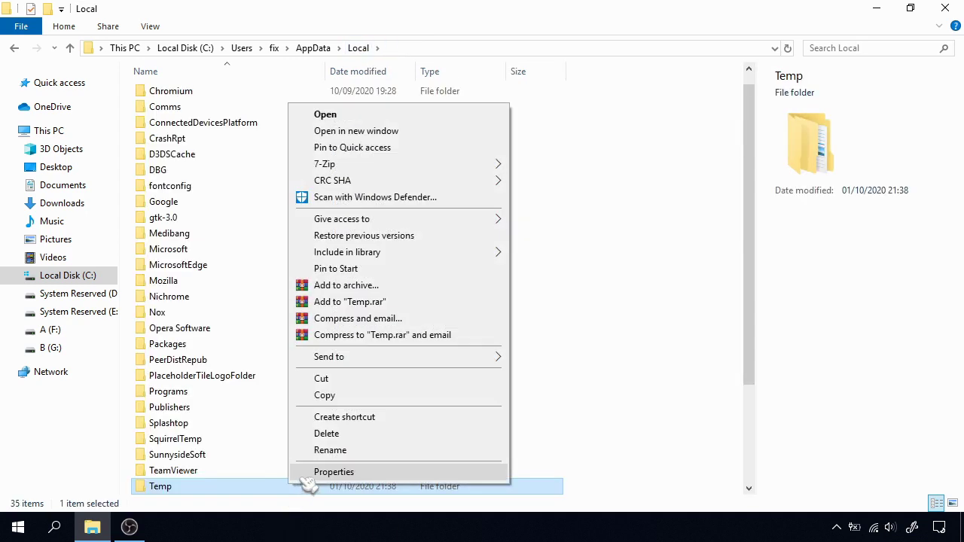
{"action": "left_click", "coordinate": [317, 472]}
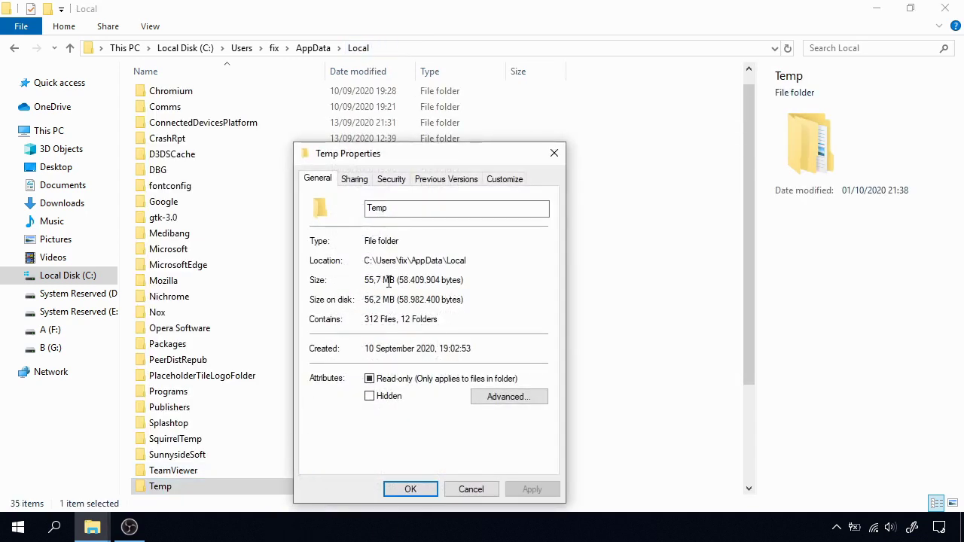
{"action": "left_click", "coordinate": [561, 155]}
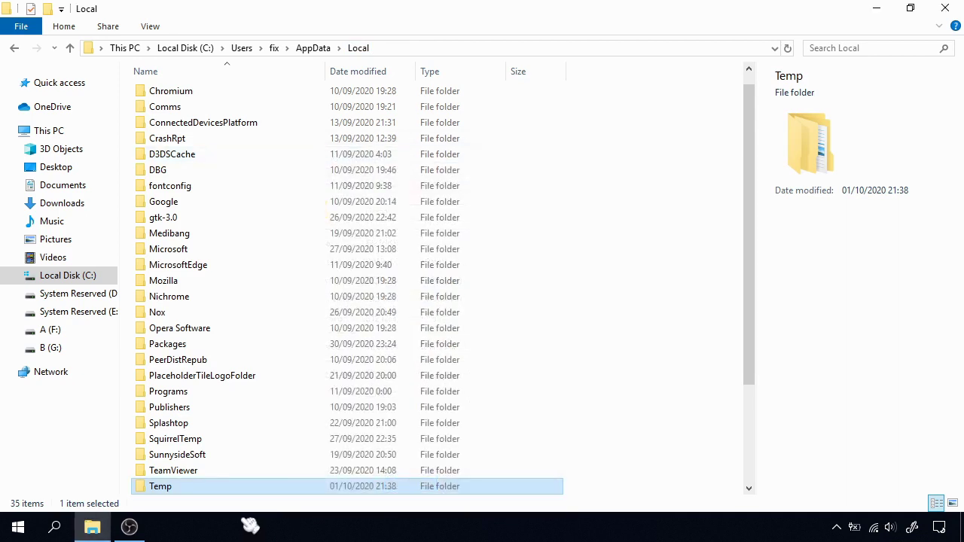
- Recheck the Temp folder's size in the Local folder and view the free space of drive C in This PC
{"action": "scroll", "coordinate": [331, 450], "scroll_direction": "down", "scroll_amount": 1}
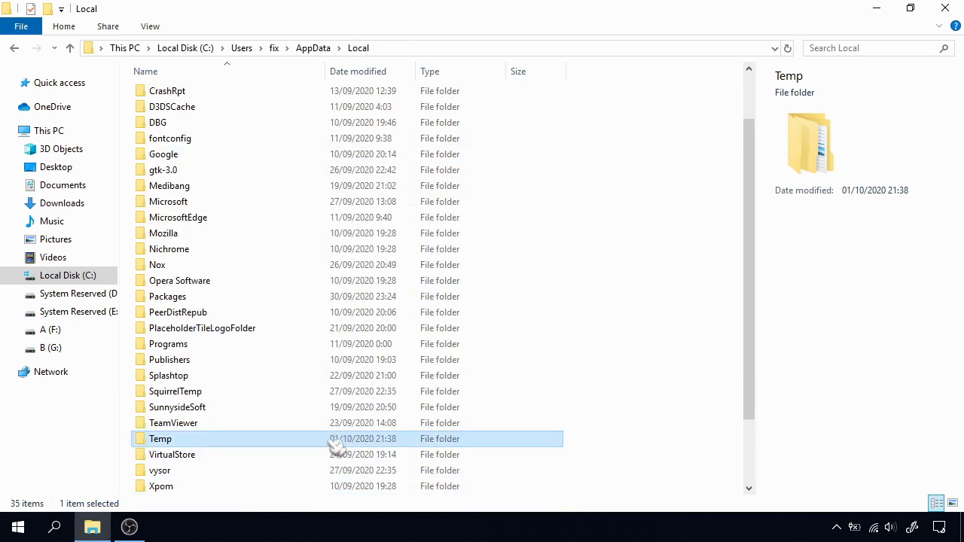
{"action": "right_click", "coordinate": [235, 445]}
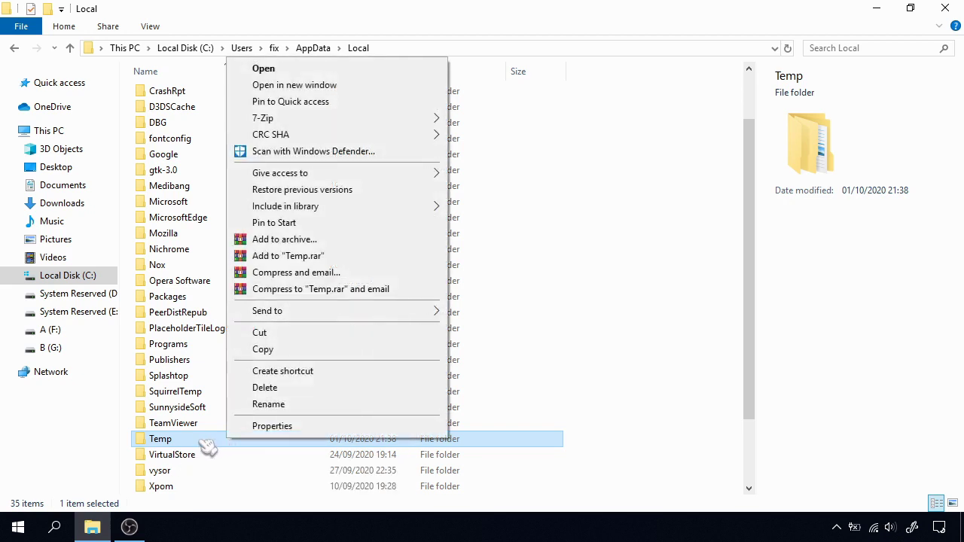
{"action": "left_click", "coordinate": [205, 445]}
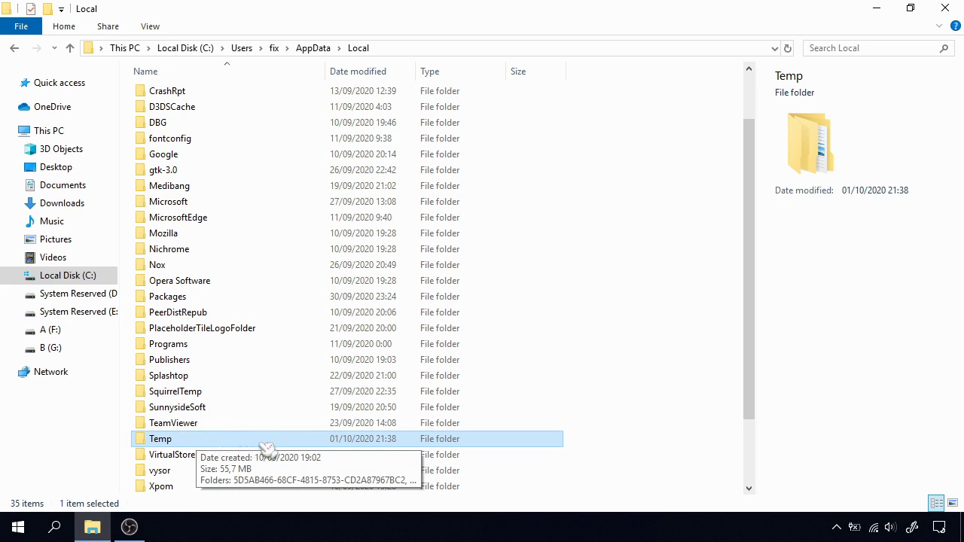
{"action": "scroll", "coordinate": [248, 256], "scroll_direction": "up", "scroll_amount": 2}
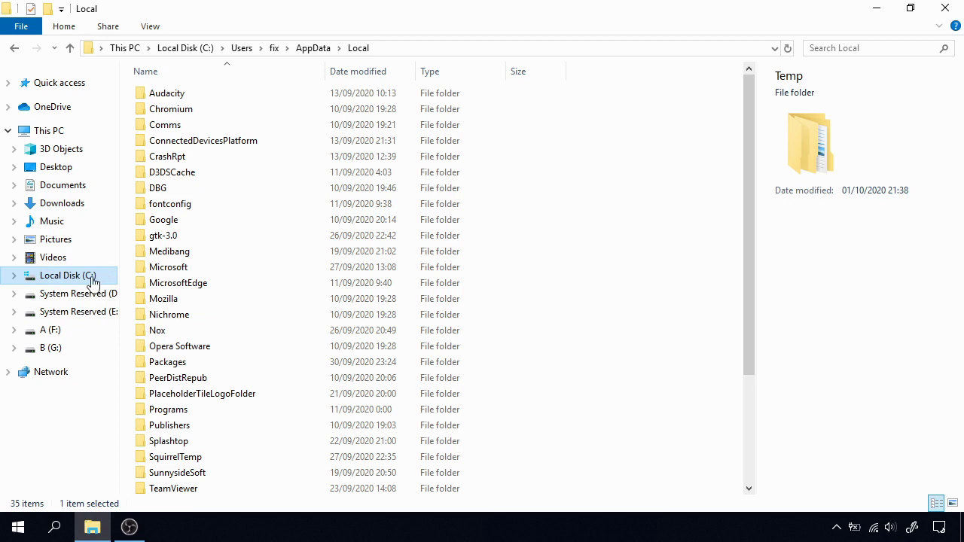
{"action": "scroll", "coordinate": [241, 308], "scroll_direction": "down", "scroll_amount": 2}
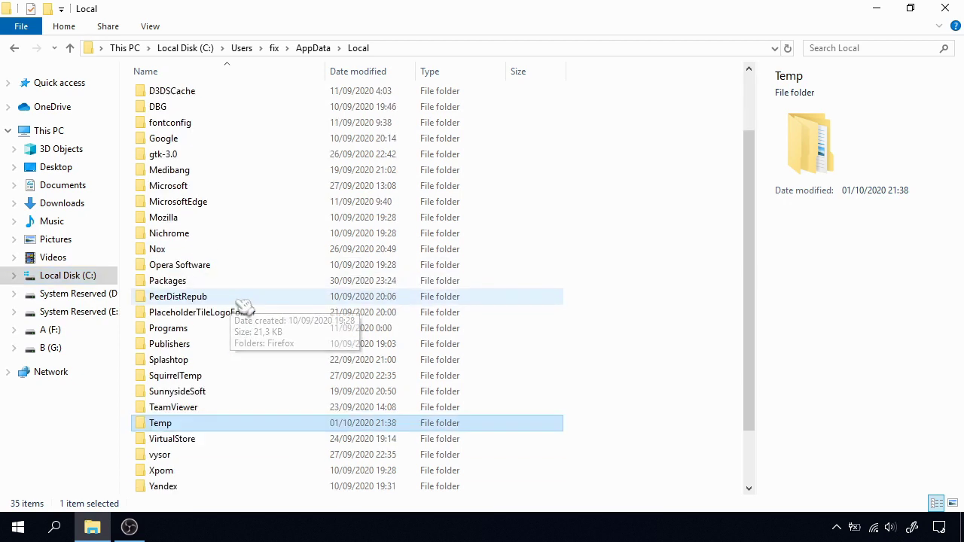
{"action": "left_click", "coordinate": [100, 277]}
{"action": "left_click", "coordinate": [82, 132]}
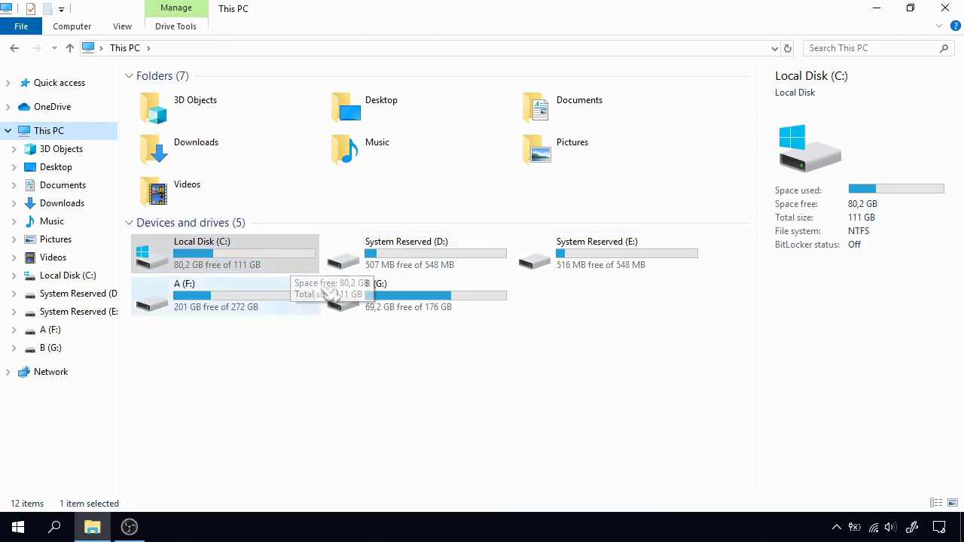
{"action": "left_click", "coordinate": [279, 357]}
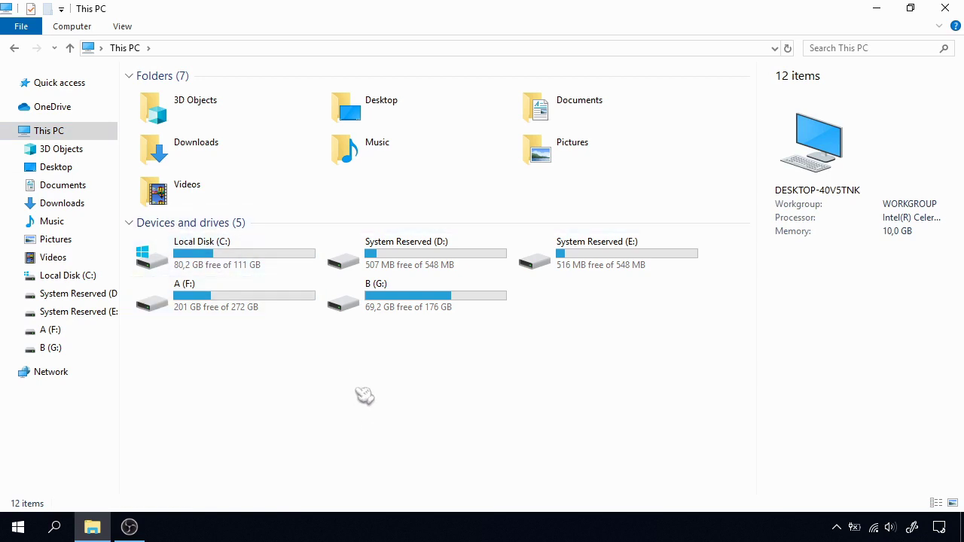
- Search for "disk", launch Disk Cleanup and have it scan drive (C:)
{"action": "key", "text": "super"}
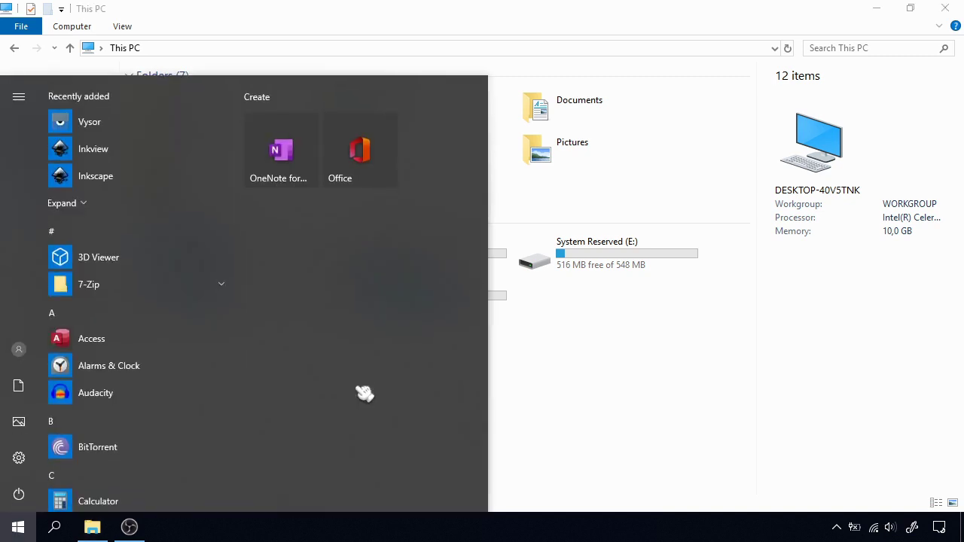
{"action": "key", "text": "super"}
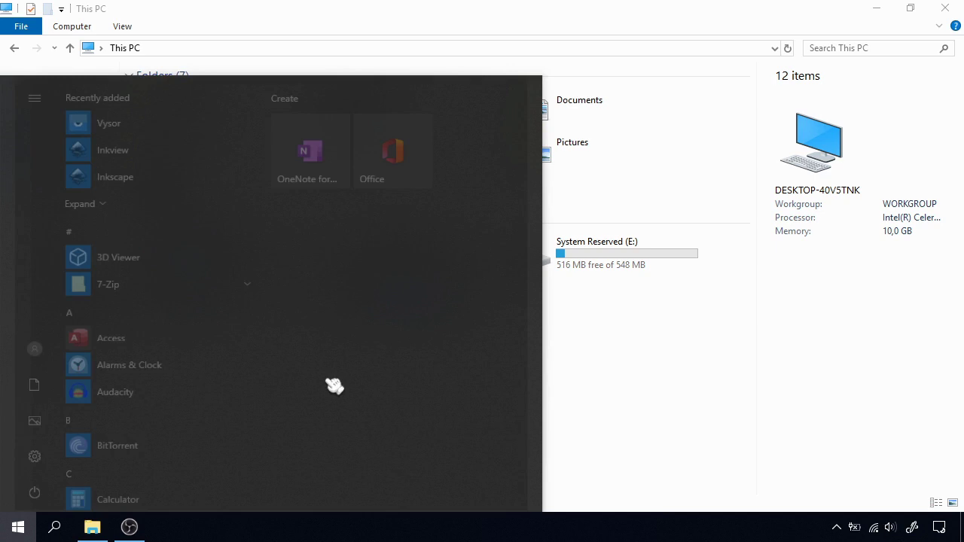
{"action": "type", "text": "disk"}
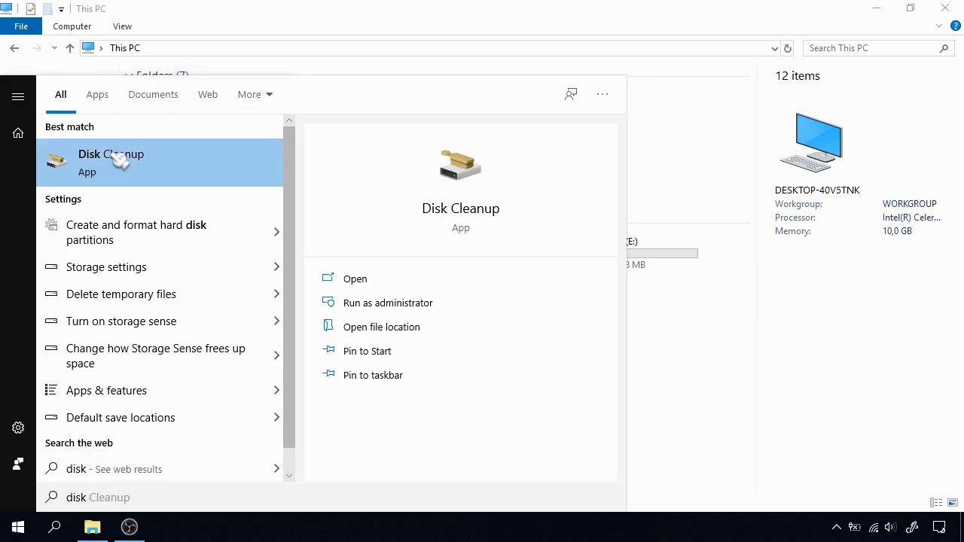
{"action": "left_click", "coordinate": [132, 173]}
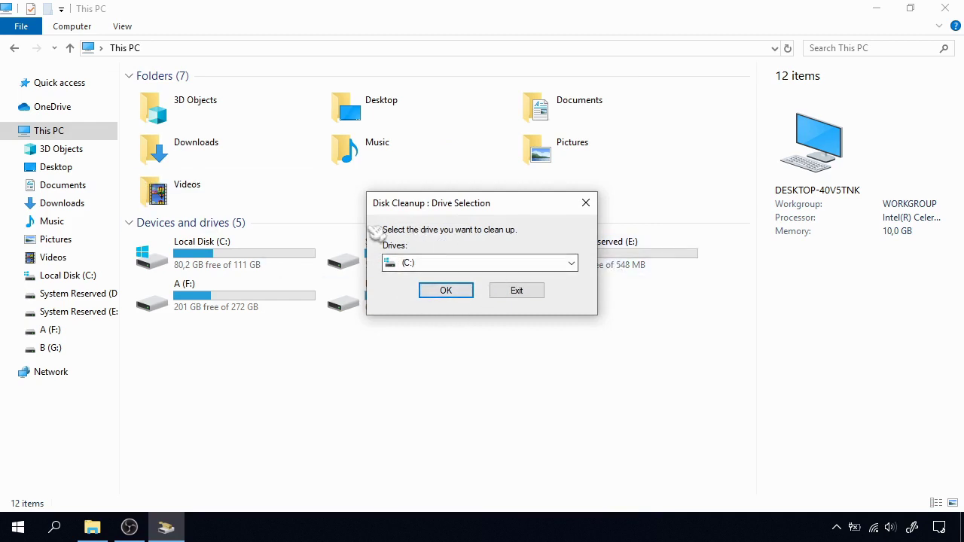
{"action": "left_click", "coordinate": [451, 264]}
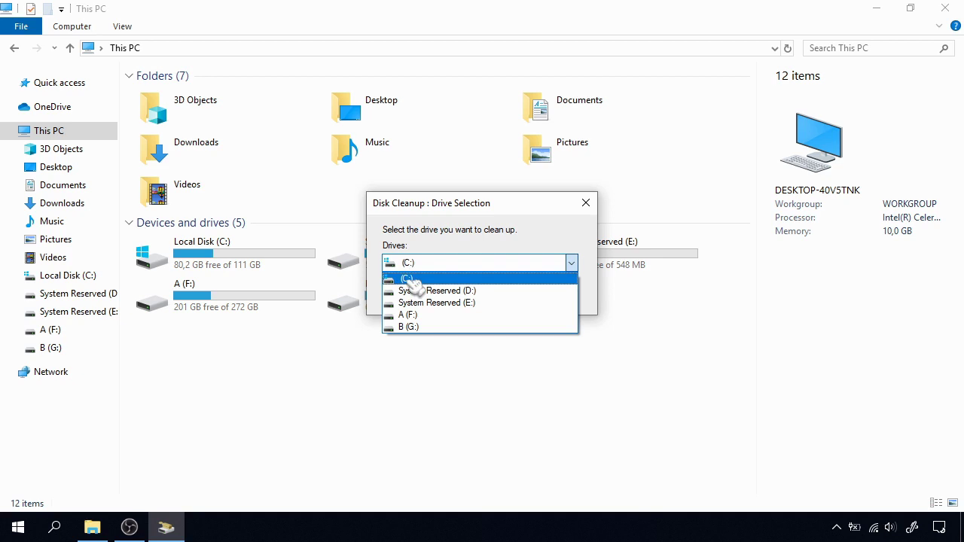
{"action": "left_click", "coordinate": [415, 280]}
{"action": "left_click", "coordinate": [472, 294]}
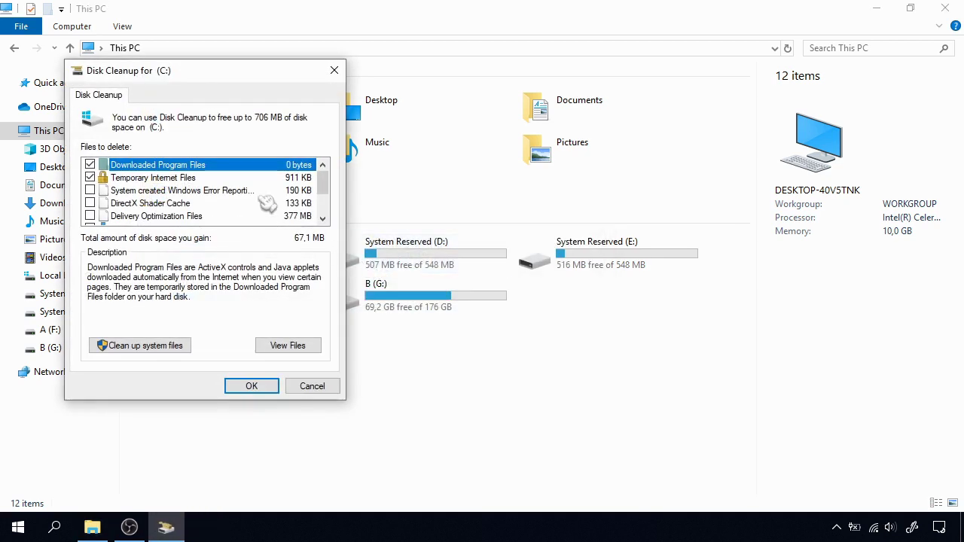
- Mark Temporary files, Recycle Bin, System created Windows Error Reporting and DirectX Shader Cache for deletion
{"action": "left_click_drag", "start_coordinate": [190, 71], "coordinate": [422, 115]}
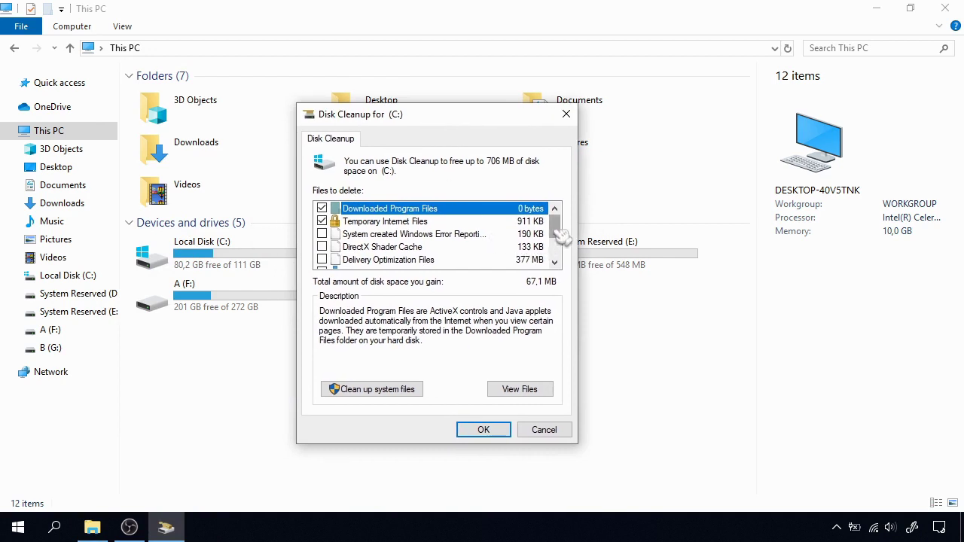
{"action": "mouse_move", "coordinate": [563, 235]}
{"action": "left_mouse_down"}
{"action": "mouse_move", "coordinate": [565, 277]}
{"action": "mouse_move", "coordinate": [561, 233]}
{"action": "left_mouse_up"}
{"action": "left_click_drag", "start_coordinate": [561, 234], "coordinate": [565, 269]}
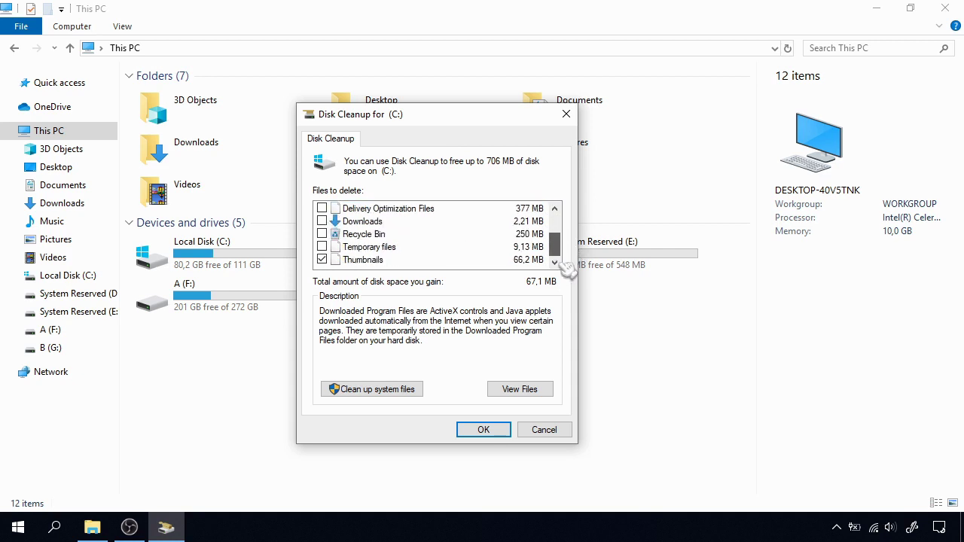
{"action": "left_click", "coordinate": [322, 247]}
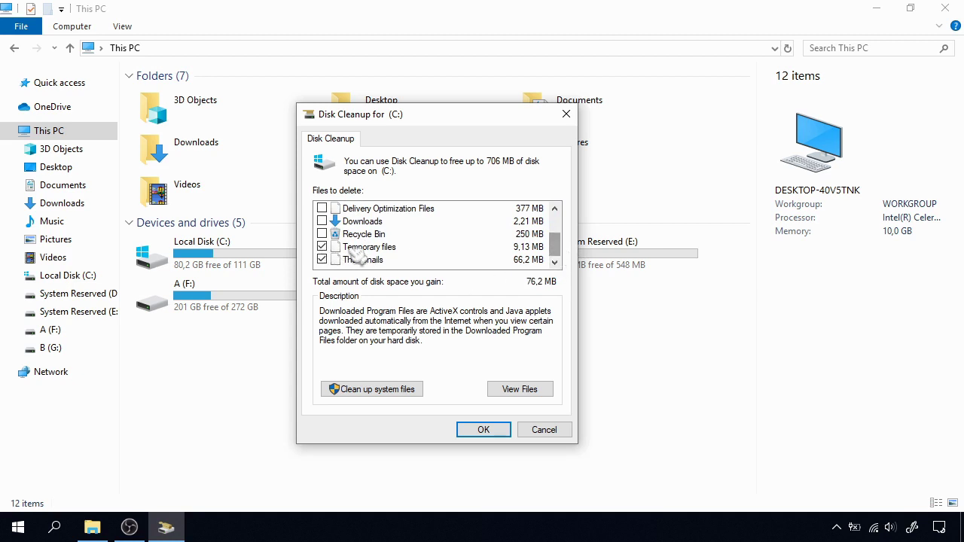
{"action": "left_click", "coordinate": [322, 234]}
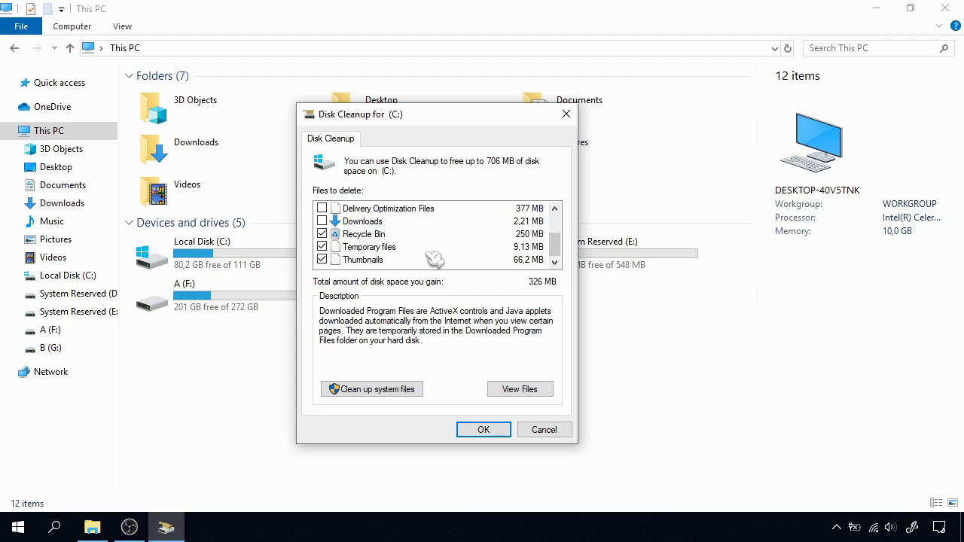
{"action": "left_click_drag", "start_coordinate": [556, 246], "coordinate": [565, 232]}
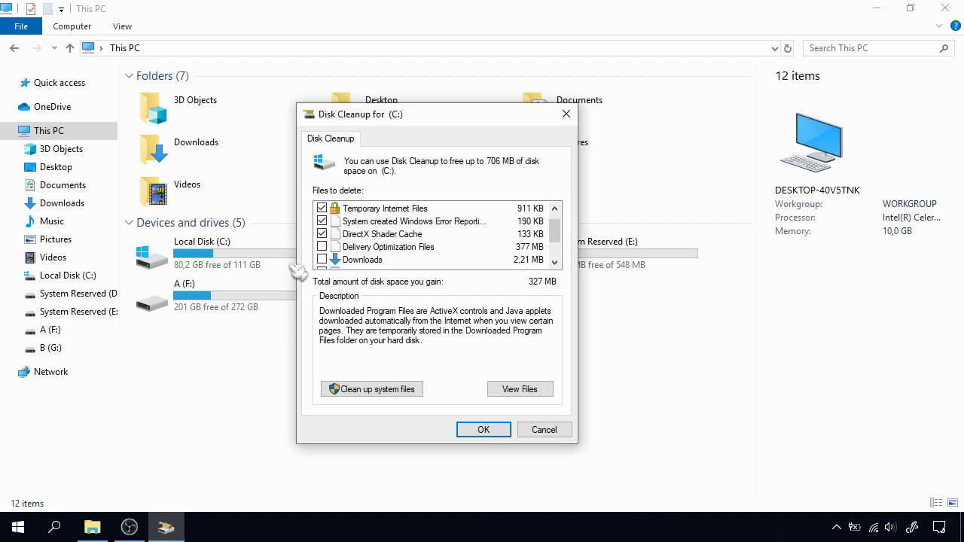
- Look through the files in the Downloads folder and return to the Disk Cleanup window
{"action": "left_click", "coordinate": [77, 207]}
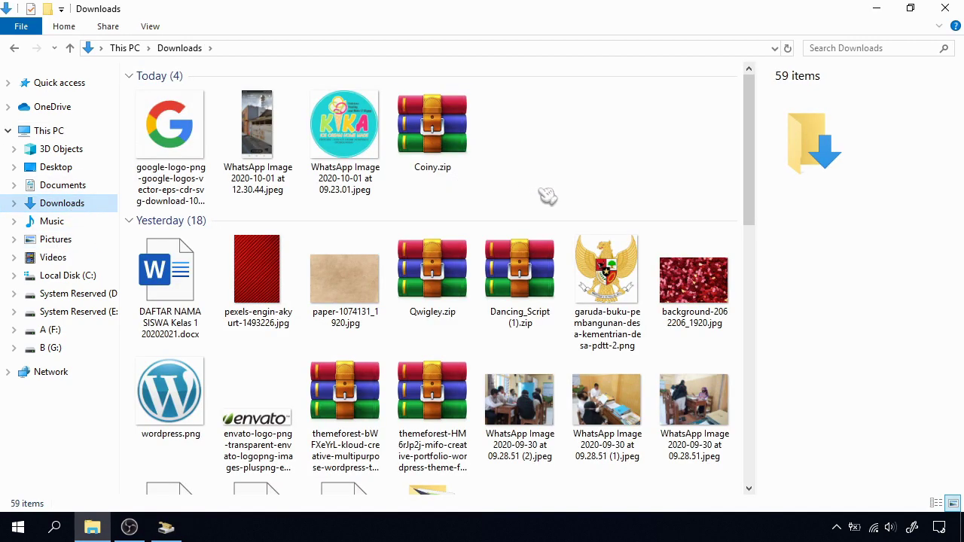
{"action": "scroll", "coordinate": [580, 203], "scroll_direction": "down", "scroll_amount": 3}
{"action": "scroll", "coordinate": [593, 212], "scroll_direction": "down", "scroll_amount": 10}
{"action": "scroll", "coordinate": [613, 254], "scroll_direction": "up", "scroll_amount": 12}
{"action": "scroll", "coordinate": [527, 286], "scroll_direction": "down", "scroll_amount": 5}
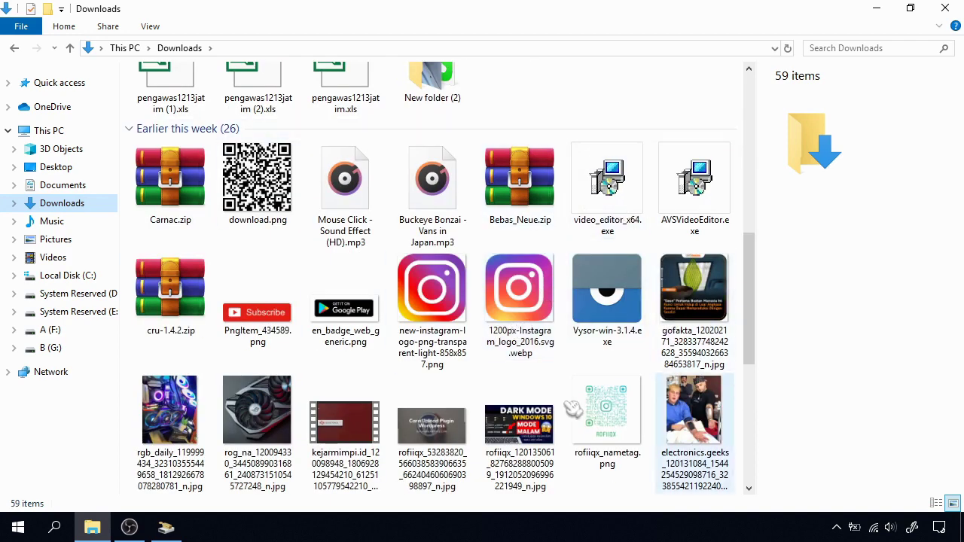
{"action": "left_click", "coordinate": [14, 48]}
{"action": "left_click", "coordinate": [173, 527]}
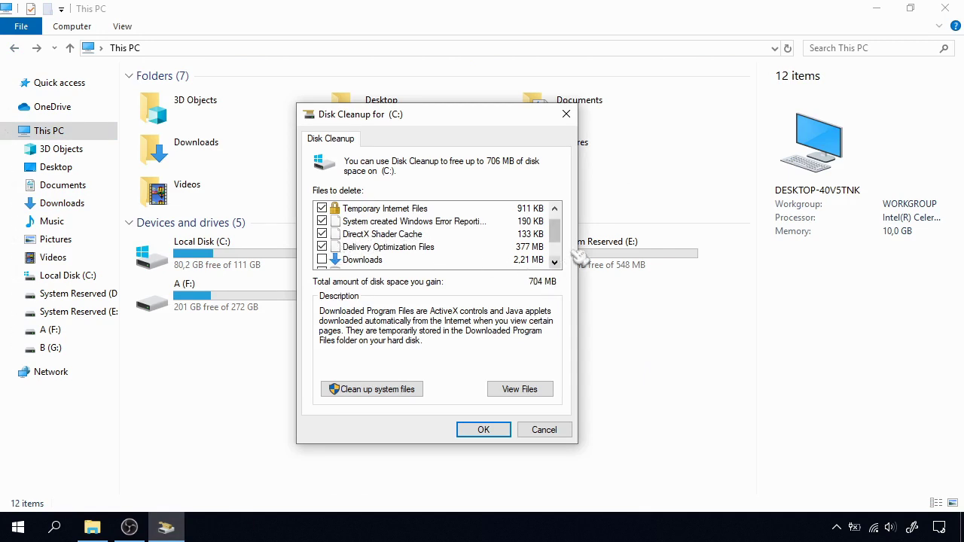
- Review all the file categories marked for deletion on drive C, from Downloaded Program Files to Thumbnails
{"action": "mouse_move", "coordinate": [555, 230]}
{"action": "left_mouse_down"}
{"action": "mouse_move", "coordinate": [563, 252]}
{"action": "mouse_move", "coordinate": [558, 225]}
{"action": "left_mouse_up"}
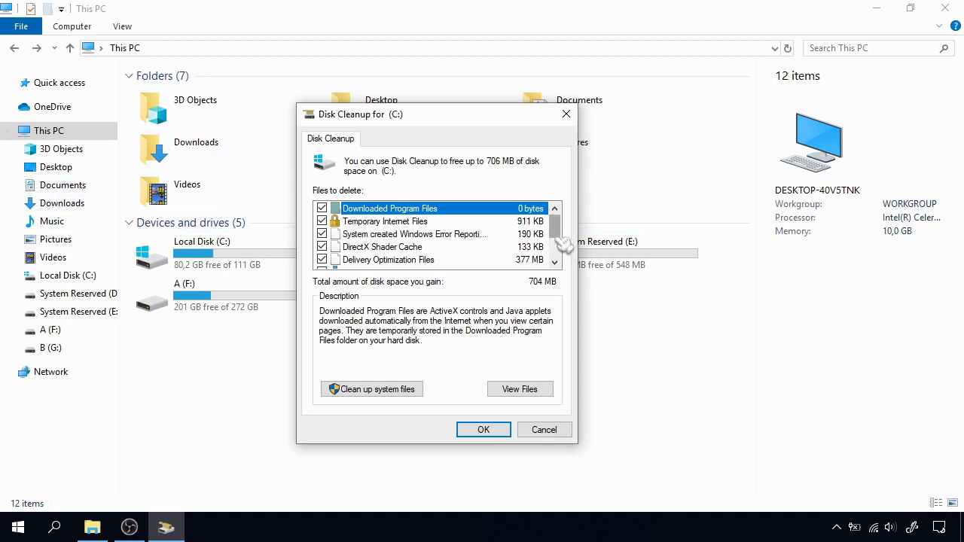
{"action": "left_click_drag", "start_coordinate": [561, 237], "coordinate": [563, 248]}
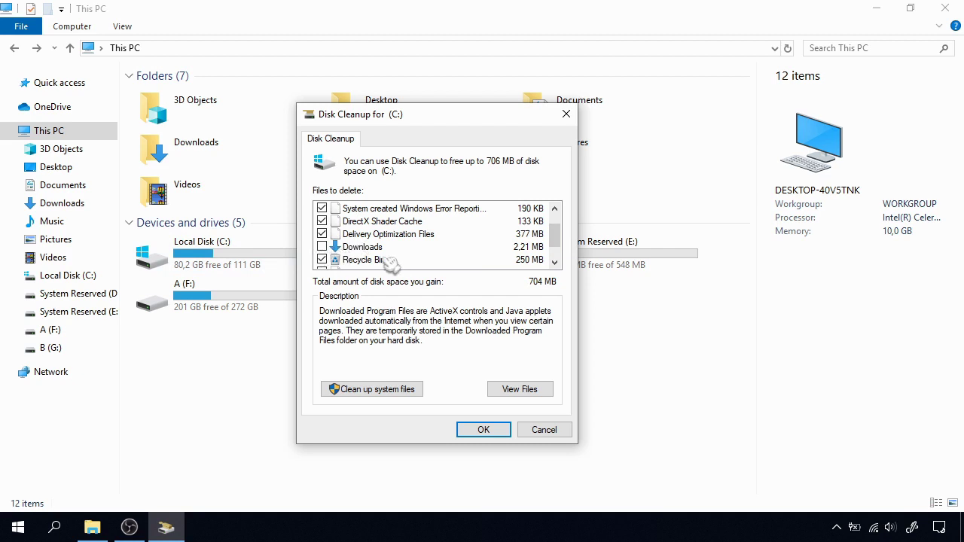
{"action": "mouse_move", "coordinate": [559, 242]}
{"action": "left_mouse_down"}
{"action": "mouse_move", "coordinate": [559, 231]}
{"action": "mouse_move", "coordinate": [554, 259]}
{"action": "left_mouse_up"}
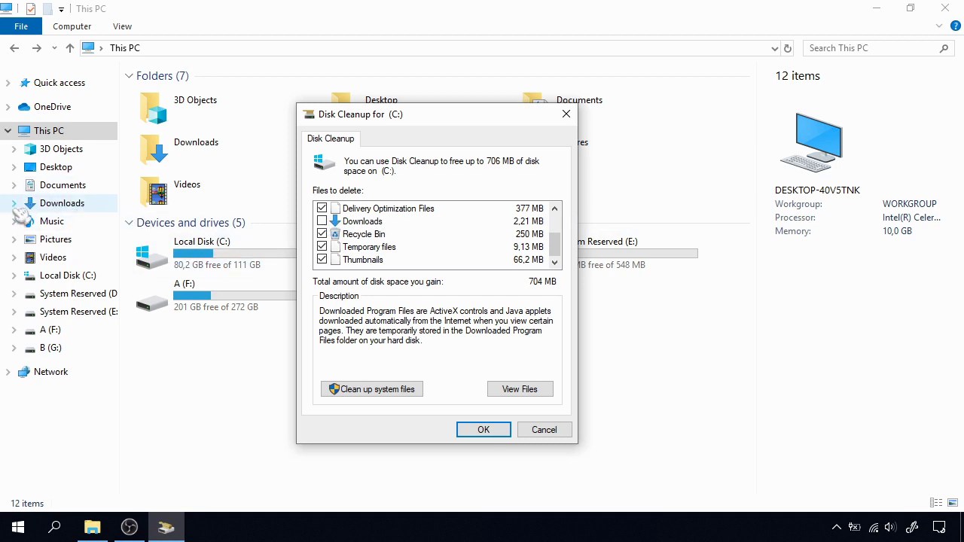
{"action": "mouse_move", "coordinate": [555, 247]}
{"action": "left_mouse_down"}
{"action": "mouse_move", "coordinate": [555, 218]}
{"action": "mouse_move", "coordinate": [558, 253]}
{"action": "left_mouse_up"}
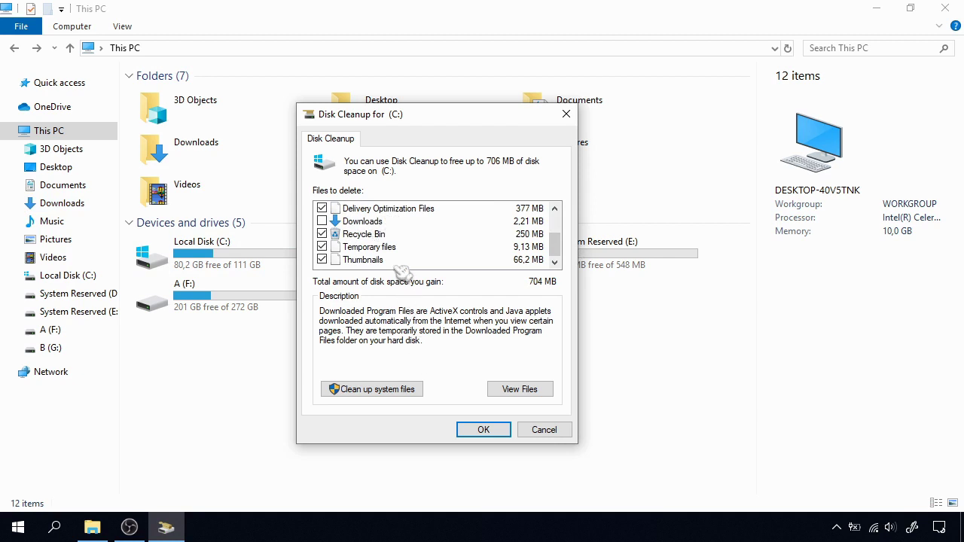
{"action": "scroll", "coordinate": [442, 257], "scroll_direction": "up", "scroll_amount": 1}
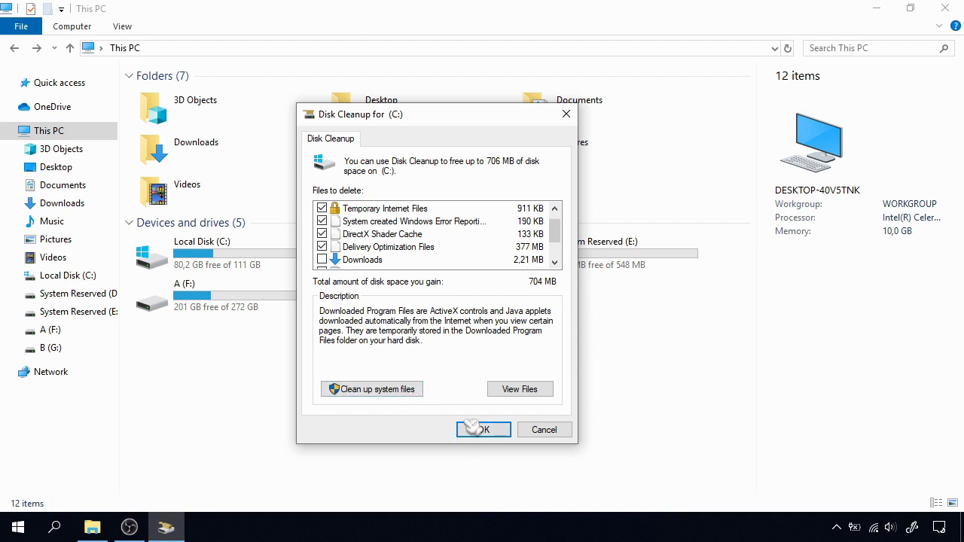
- Extend the cleanup to system files and scan drive (C:) again, moving the resulting window toward the screen's center
{"action": "left_click", "coordinate": [413, 393]}
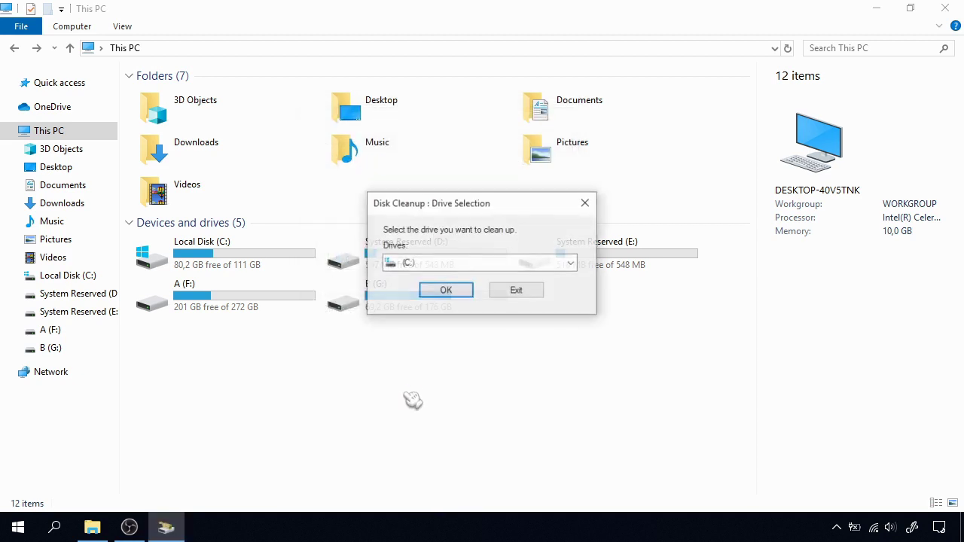
{"action": "left_click", "coordinate": [446, 291]}
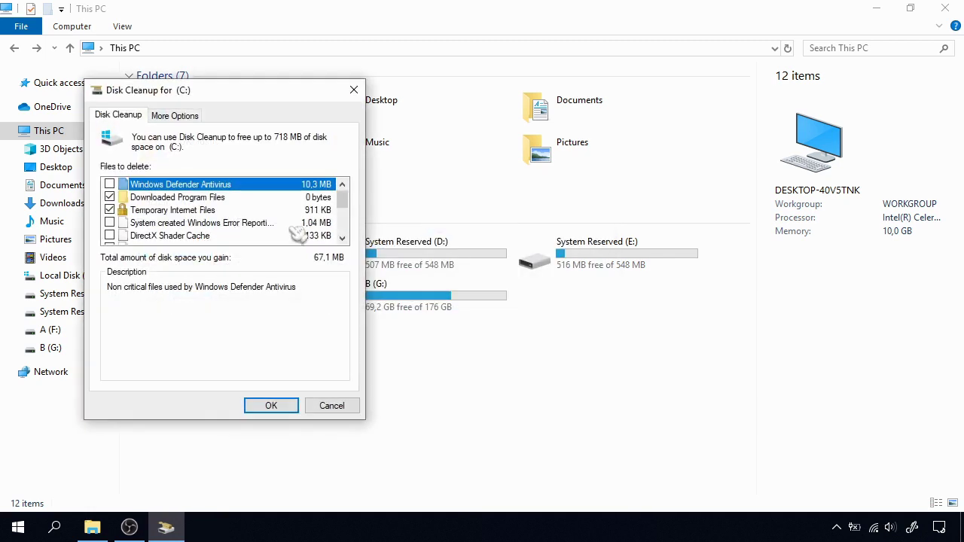
{"action": "left_click_drag", "start_coordinate": [267, 103], "coordinate": [472, 140]}
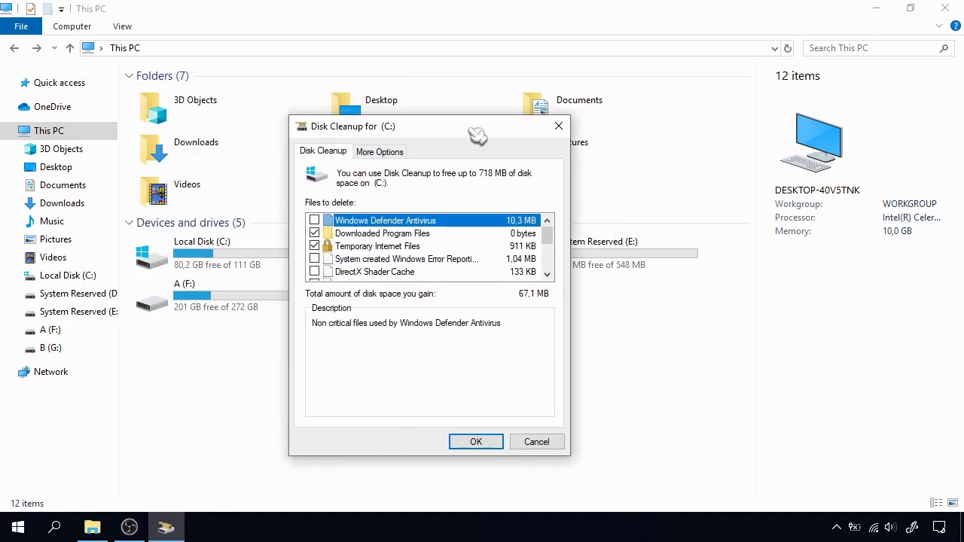
- Mark Windows Defender Antivirus files for deletion and check the rest of the category list
{"action": "left_click", "coordinate": [314, 220]}
{"action": "scroll", "coordinate": [503, 260], "scroll_direction": "down", "scroll_amount": 2}
{"action": "scroll", "coordinate": [512, 267], "scroll_direction": "down", "scroll_amount": 1}
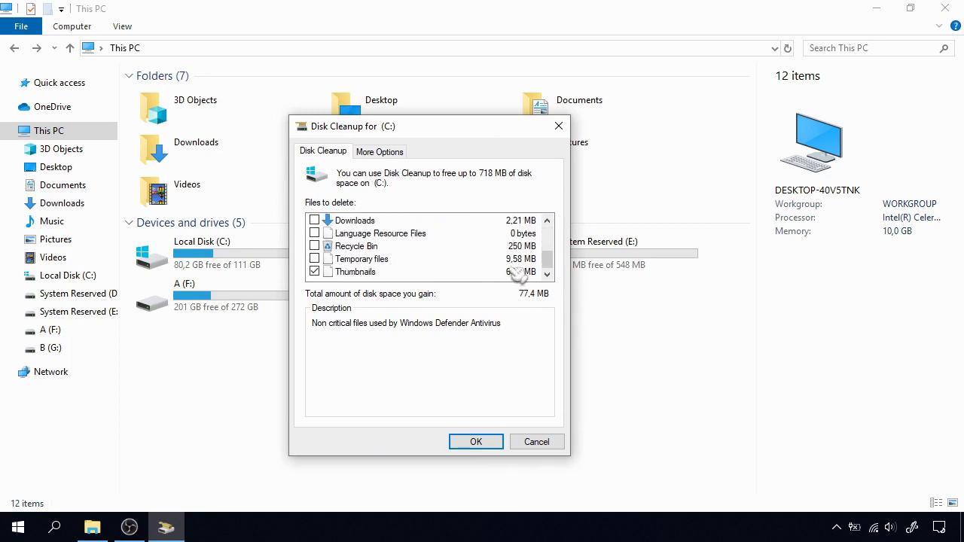
{"action": "scroll", "coordinate": [518, 275], "scroll_direction": "up", "scroll_amount": 3}
{"action": "scroll", "coordinate": [518, 275], "scroll_direction": "down", "scroll_amount": 3}
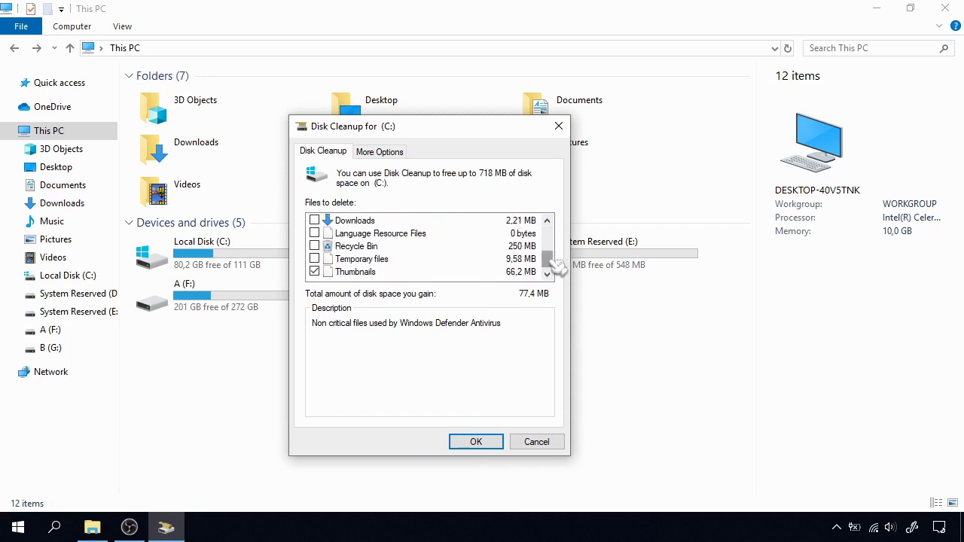
{"action": "left_click_drag", "start_coordinate": [546, 260], "coordinate": [552, 220]}
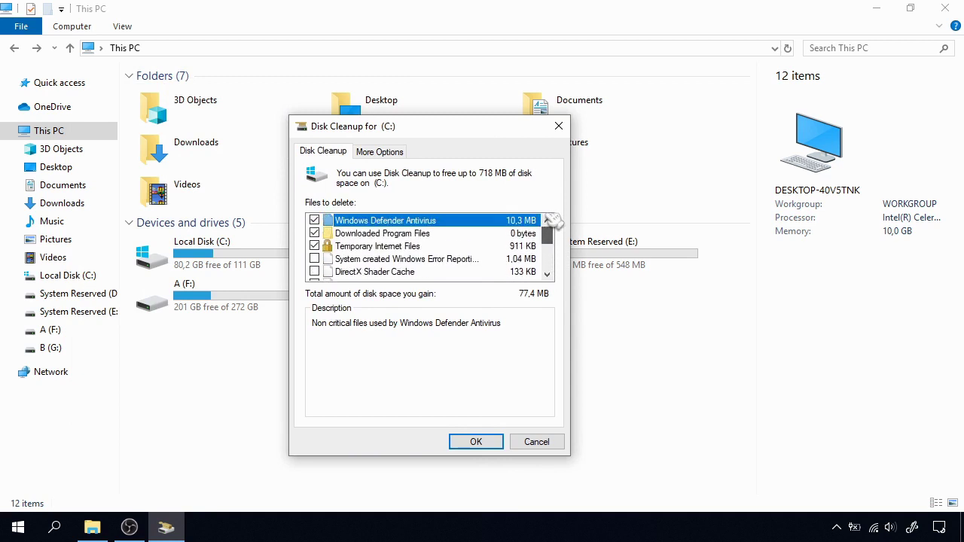
- Mark System created Windows Error Reporting, DirectX Shader Cache and Delivery Optimization Files for deletion
{"action": "left_click", "coordinate": [314, 259]}
{"action": "scroll", "coordinate": [324, 256], "scroll_direction": "down", "scroll_amount": 1}
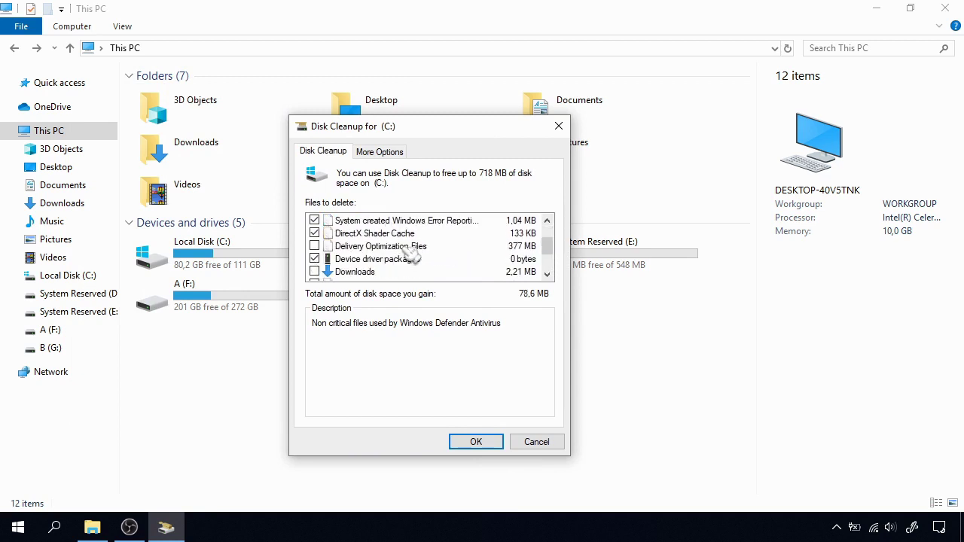
{"action": "scroll", "coordinate": [324, 256], "scroll_direction": "up", "scroll_amount": 1}
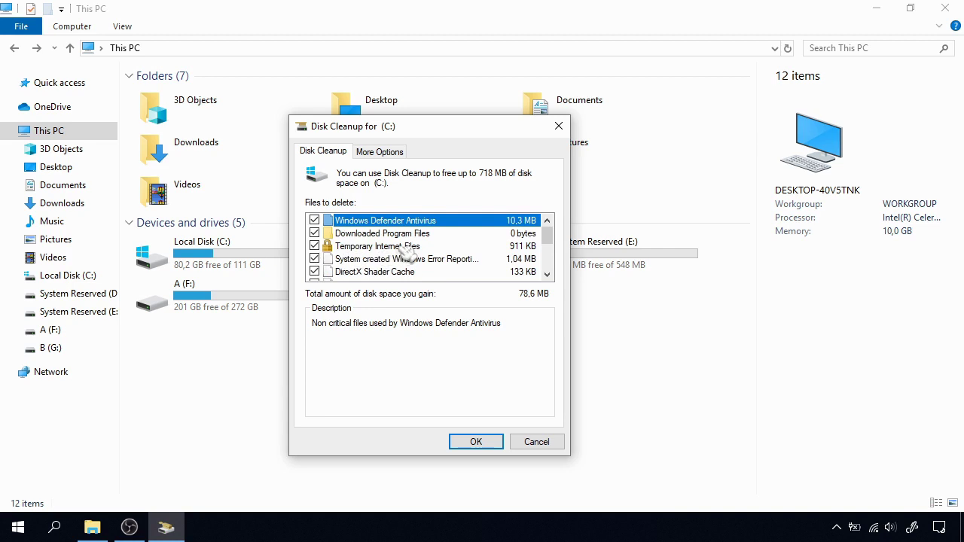
{"action": "scroll", "coordinate": [406, 255], "scroll_direction": "down", "scroll_amount": 1}
{"action": "left_click", "coordinate": [314, 245]}
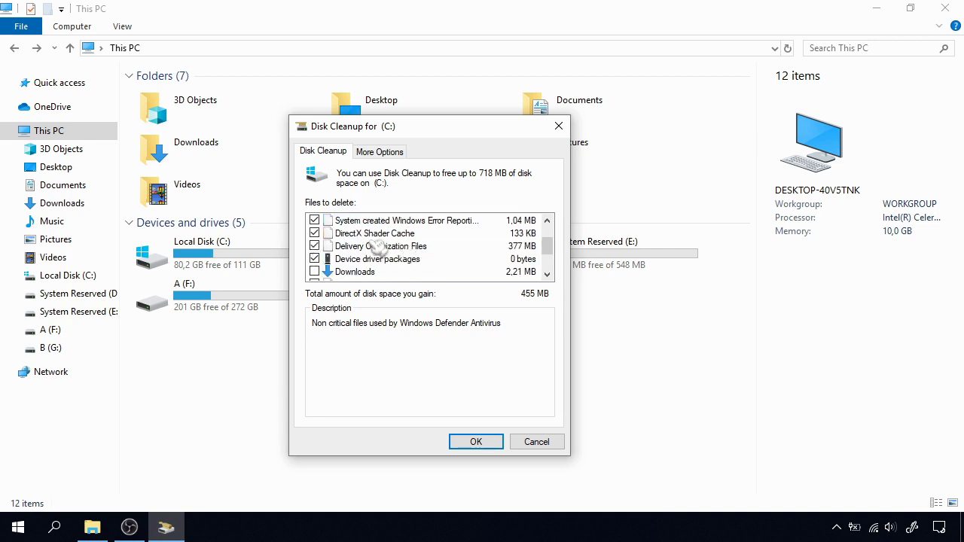
- Mark Language Resource Files, Recycle Bin and Temporary files for deletion, leaving Downloads unmarked
{"action": "scroll", "coordinate": [316, 253], "scroll_direction": "down", "scroll_amount": 2}
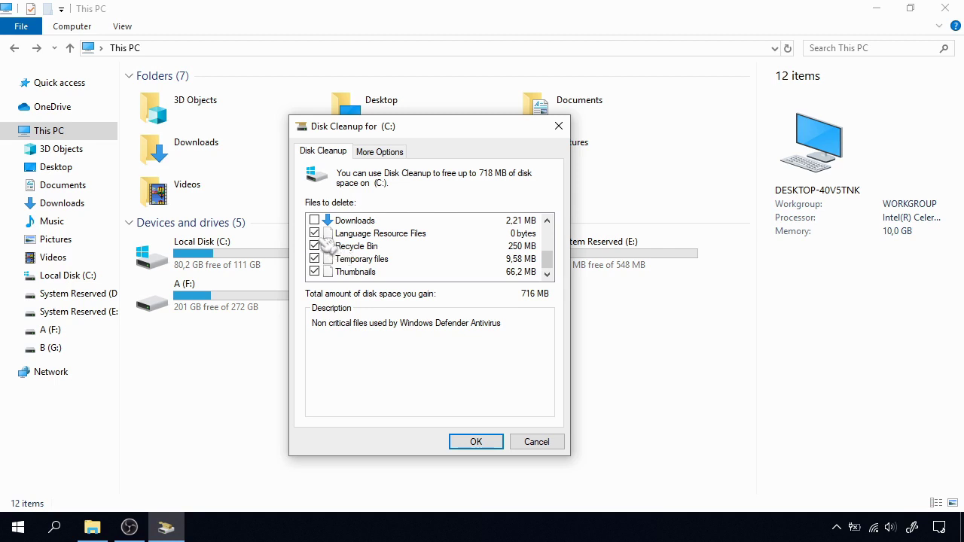
{"action": "scroll", "coordinate": [377, 260], "scroll_direction": "up", "scroll_amount": 1}
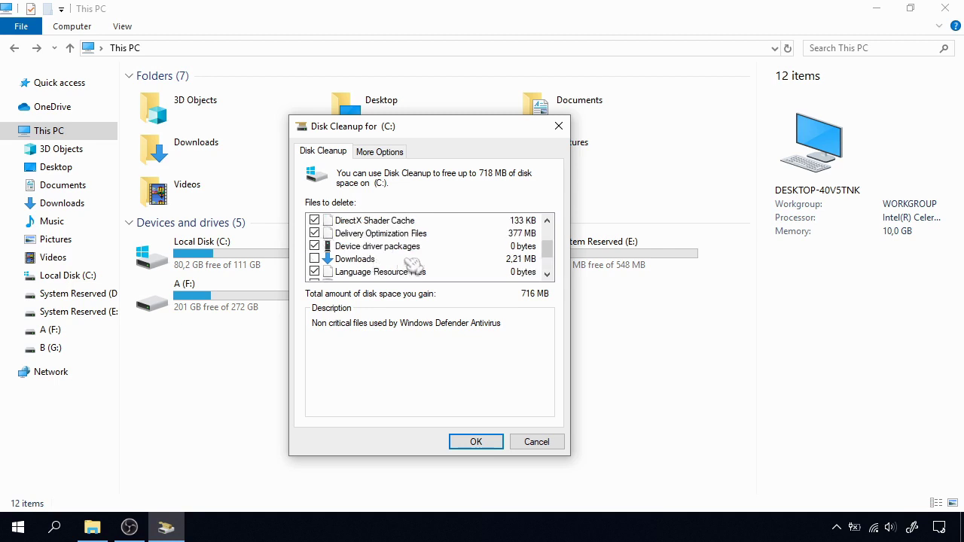
{"action": "scroll", "coordinate": [414, 264], "scroll_direction": "down", "scroll_amount": 1}
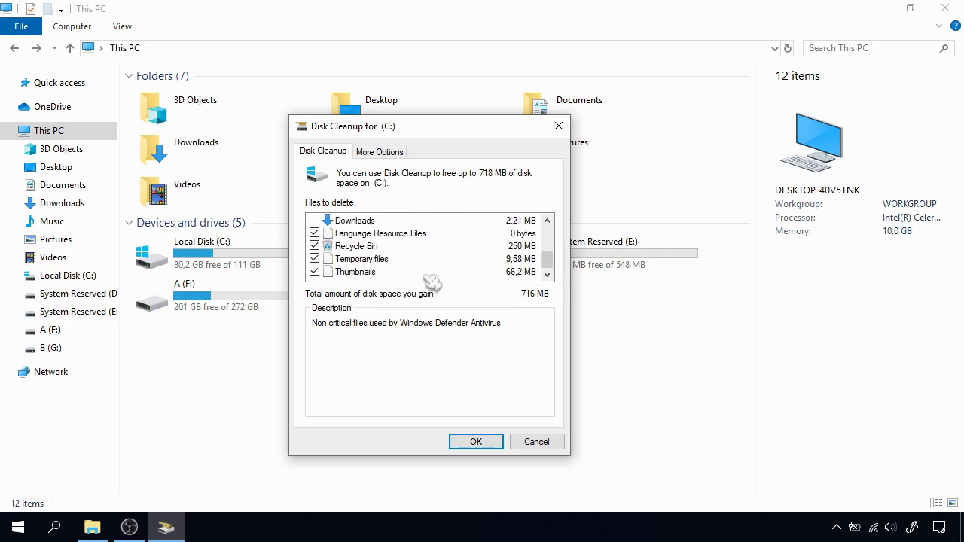
- Run the cleanup of drive C and confirm permanently deleting the marked files
{"action": "left_click", "coordinate": [476, 442]}
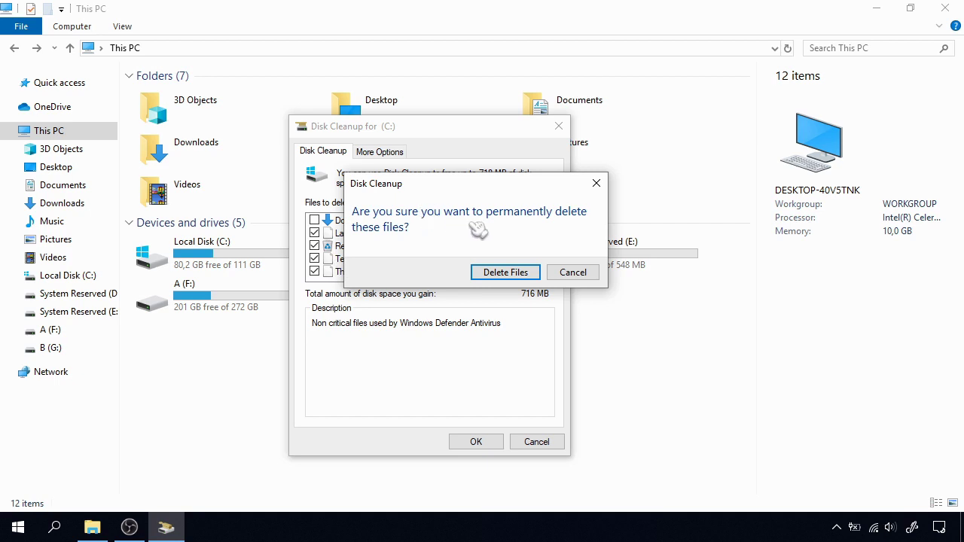
{"action": "left_click_drag", "start_coordinate": [527, 195], "coordinate": [501, 227]}
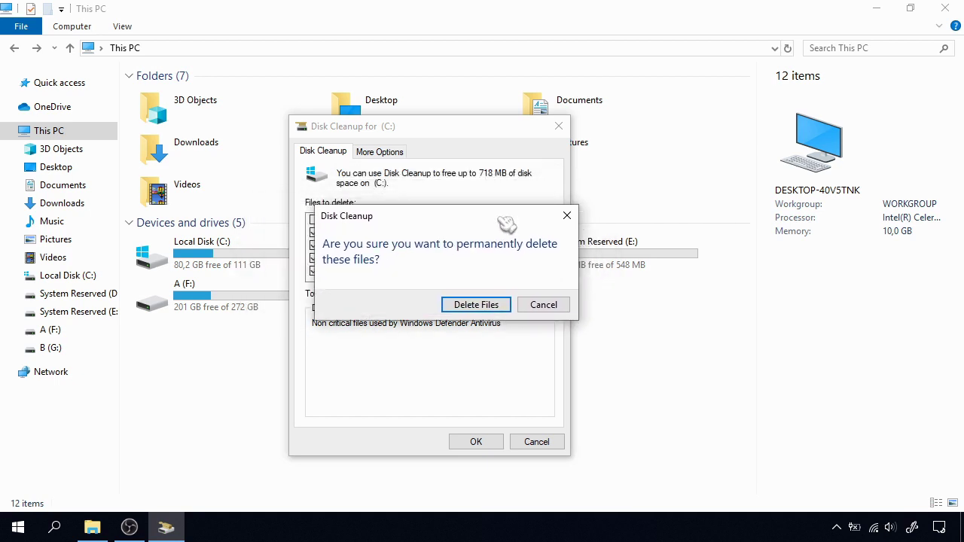
{"action": "left_click", "coordinate": [491, 305]}
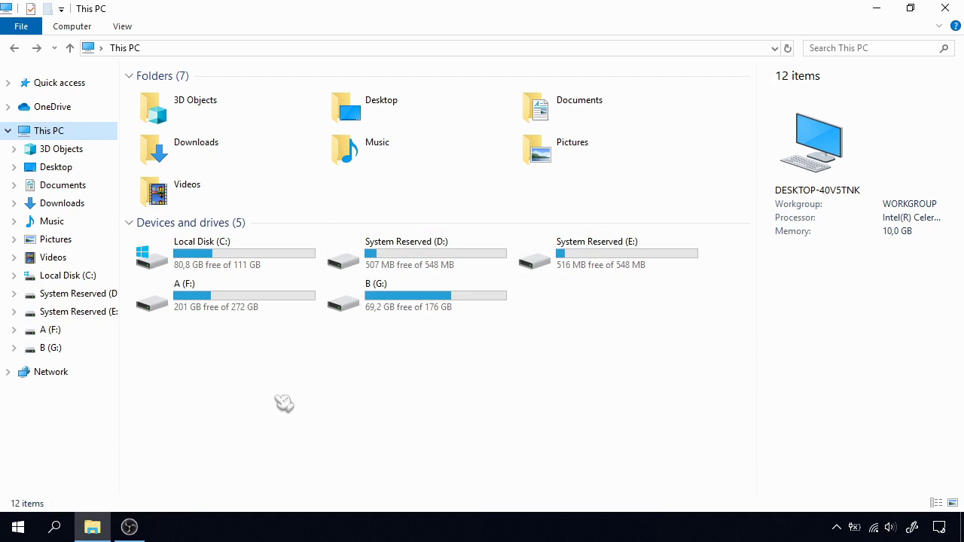
- Look through the files in the Downloads folder and return to the This PC overview
{"action": "left_click", "coordinate": [82, 207]}
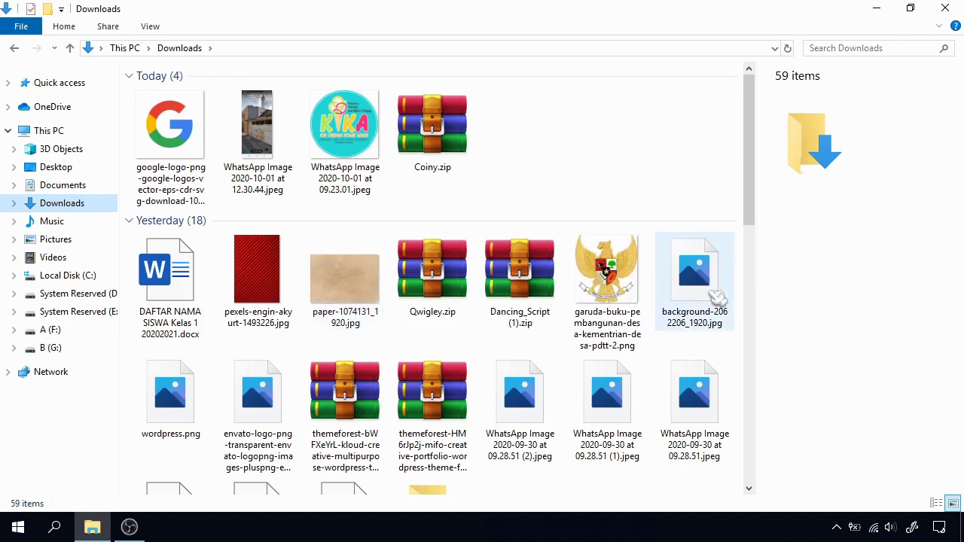
{"action": "scroll", "coordinate": [595, 331], "scroll_direction": "down", "scroll_amount": 5}
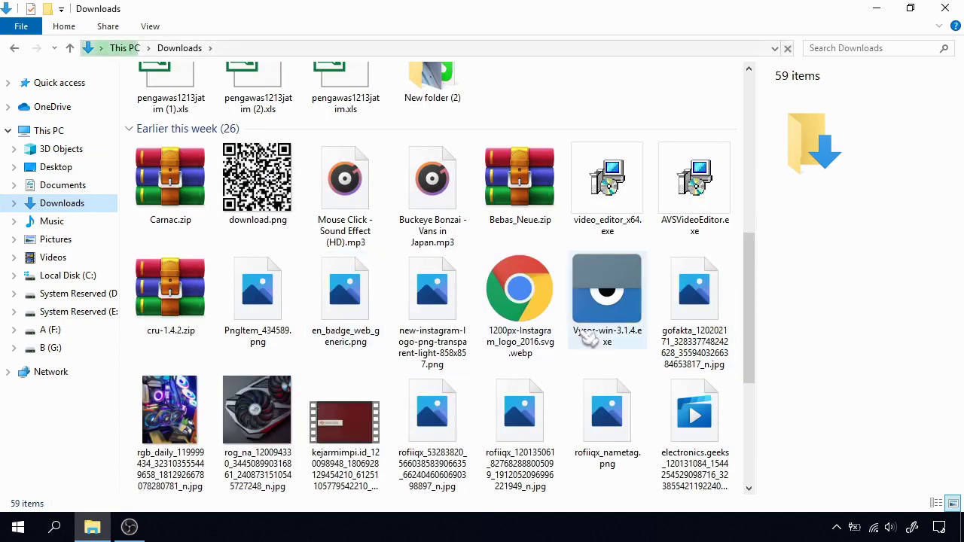
{"action": "scroll", "coordinate": [632, 421], "scroll_direction": "down", "scroll_amount": 5}
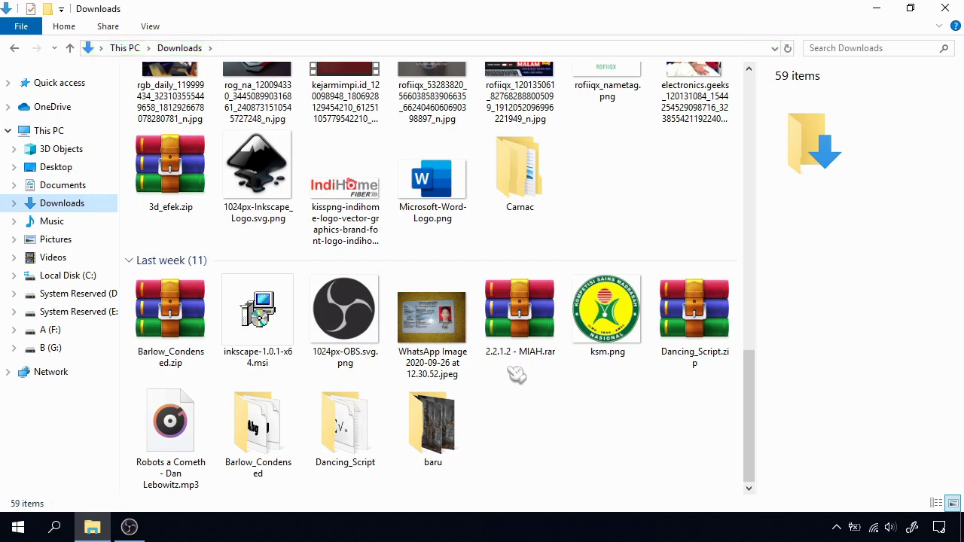
{"action": "scroll", "coordinate": [527, 371], "scroll_direction": "up", "scroll_amount": 5}
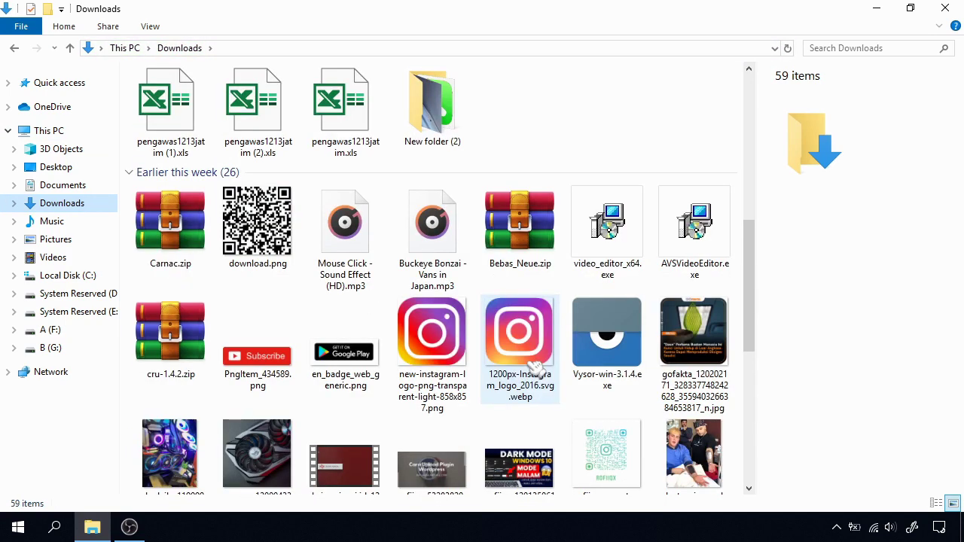
{"action": "scroll", "coordinate": [537, 367], "scroll_direction": "up", "scroll_amount": 3}
{"action": "scroll", "coordinate": [537, 367], "scroll_direction": "up", "scroll_amount": 2}
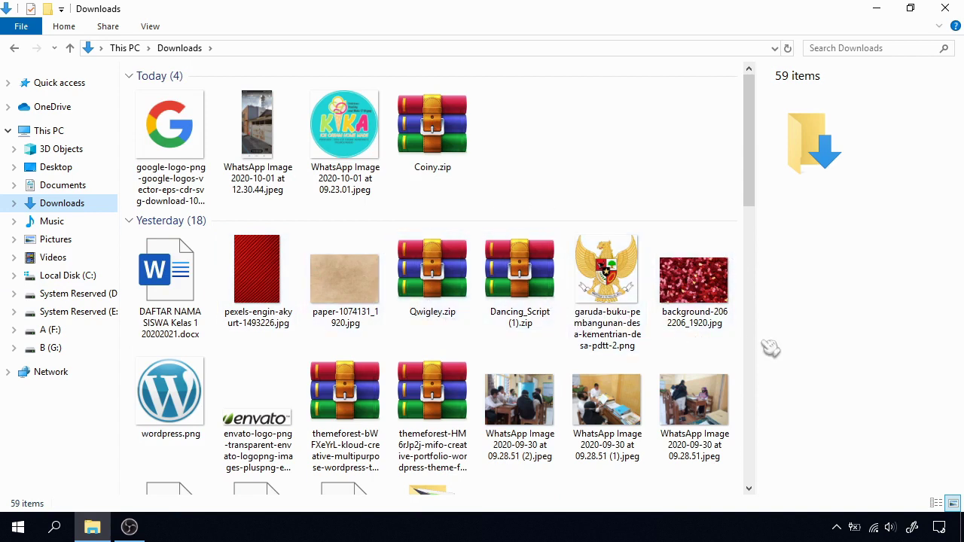
{"action": "left_click_drag", "start_coordinate": [762, 263], "coordinate": [616, 124]}
{"action": "left_click", "coordinate": [80, 130]}
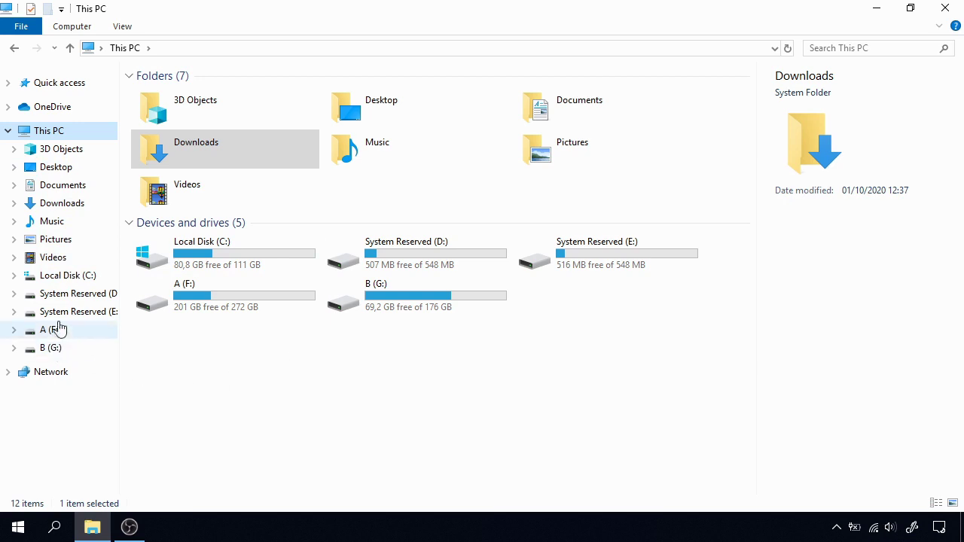
- Open the properties of the Documents folder and check its size and storage location
{"action": "right_click", "coordinate": [82, 191]}
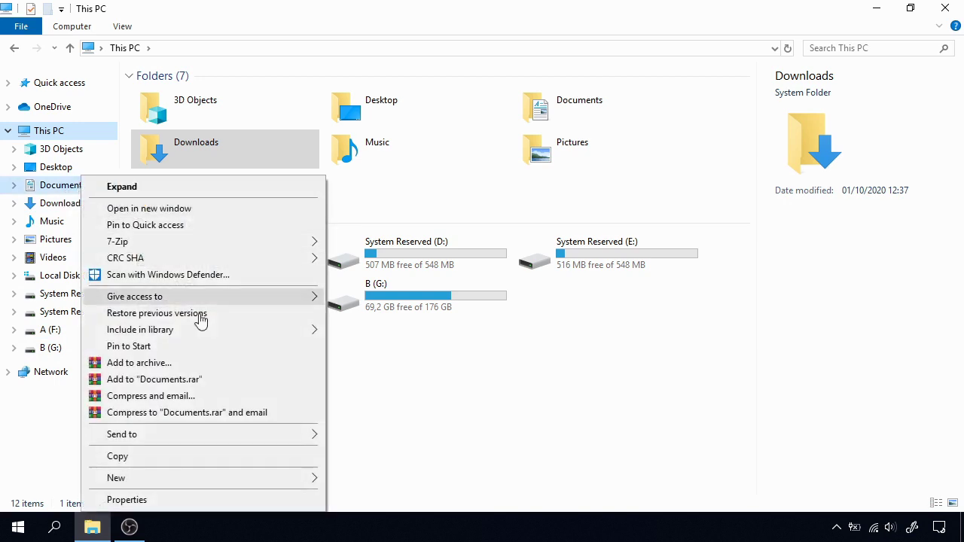
{"action": "left_click", "coordinate": [214, 504]}
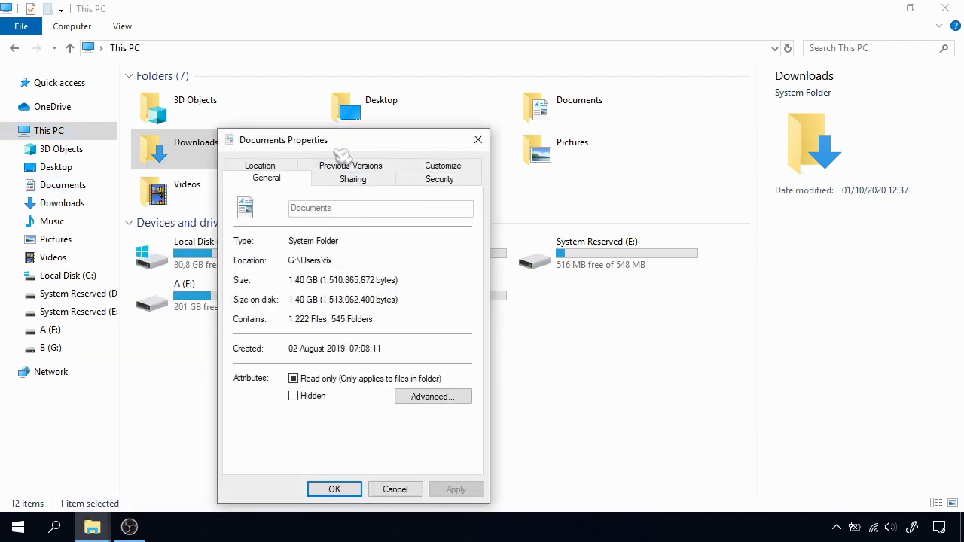
{"action": "left_click_drag", "start_coordinate": [292, 284], "coordinate": [333, 285]}
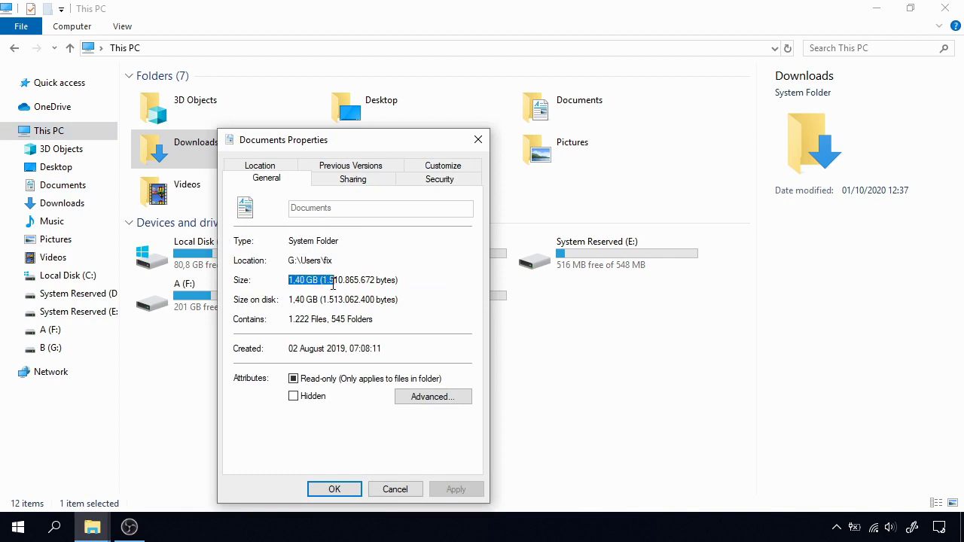
{"action": "left_click", "coordinate": [272, 168]}
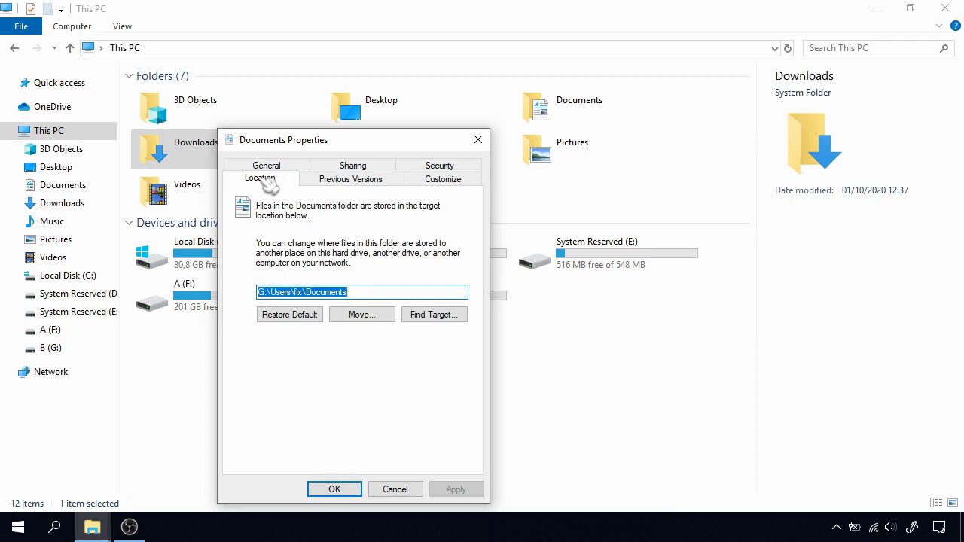
- Change the drive letter in the Documents location path to C, restore it to G, apply and close the properties
{"action": "left_click", "coordinate": [260, 293]}
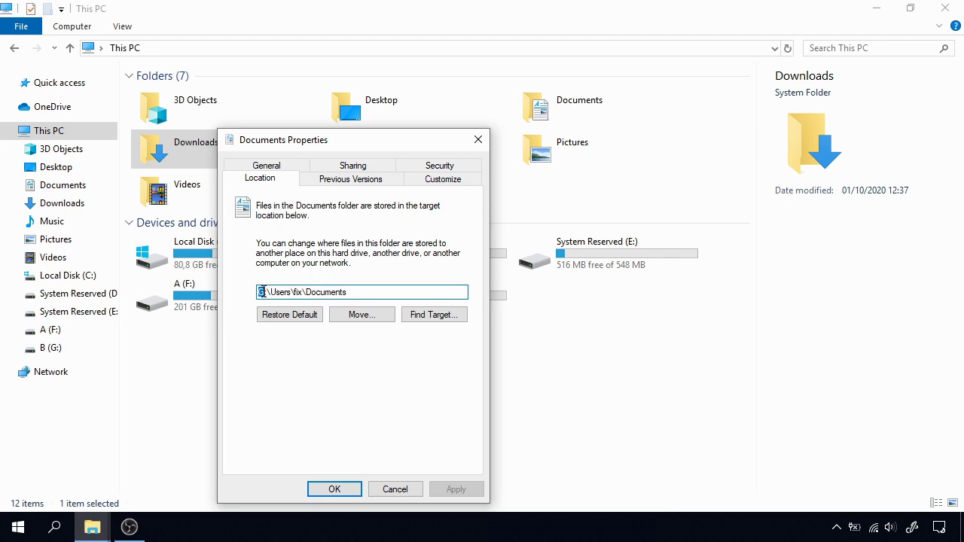
{"action": "type", "text": "C"}
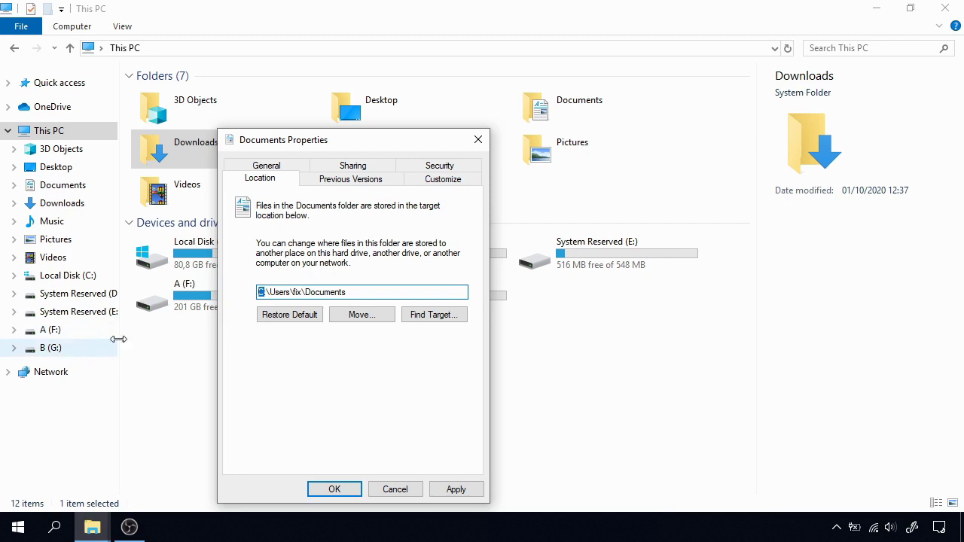
{"action": "type", "text": "G"}
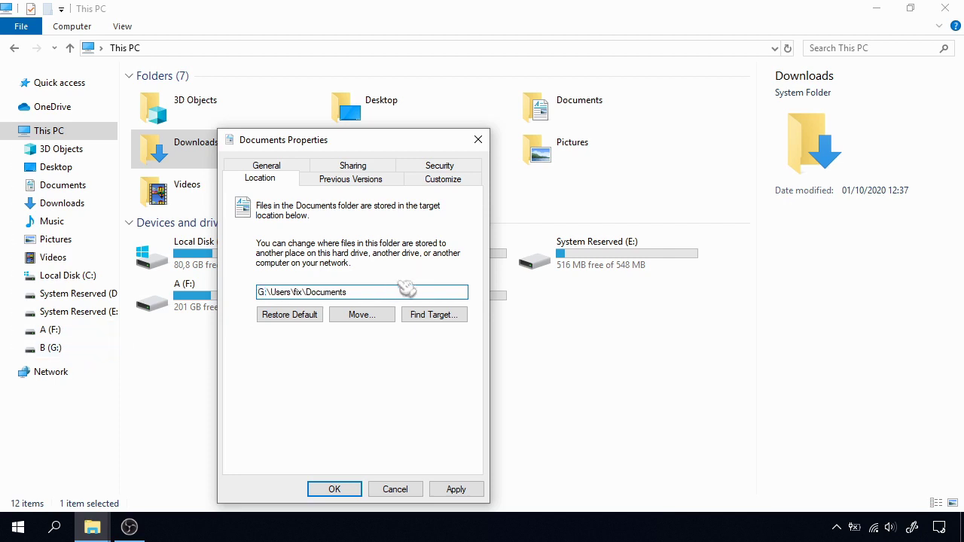
{"action": "left_click", "coordinate": [481, 490]}
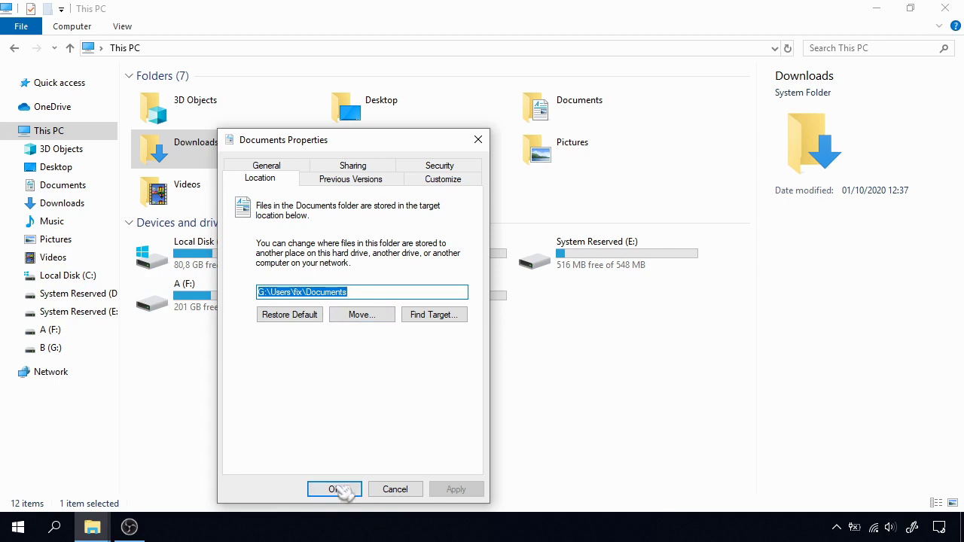
{"action": "left_click", "coordinate": [261, 293]}
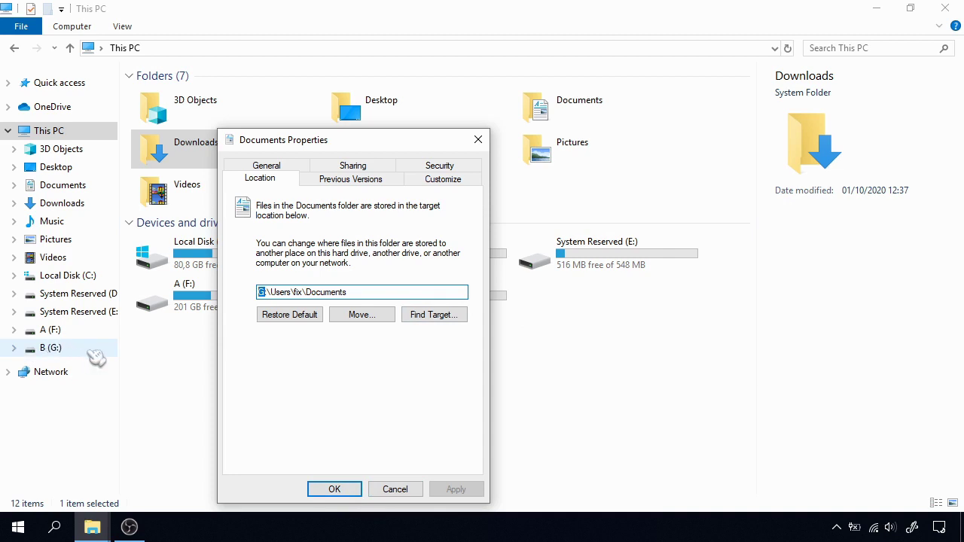
{"action": "left_click", "coordinate": [334, 489]}
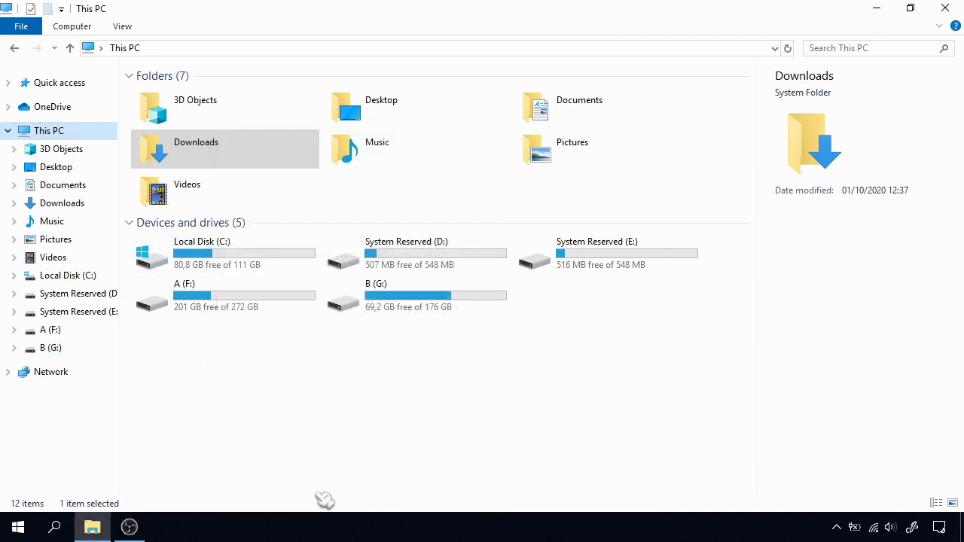
- Browse to Users\FIX\Downloads on drive B (G:) and compare its files with the Downloads folder under This PC
{"action": "left_click", "coordinate": [64, 352]}
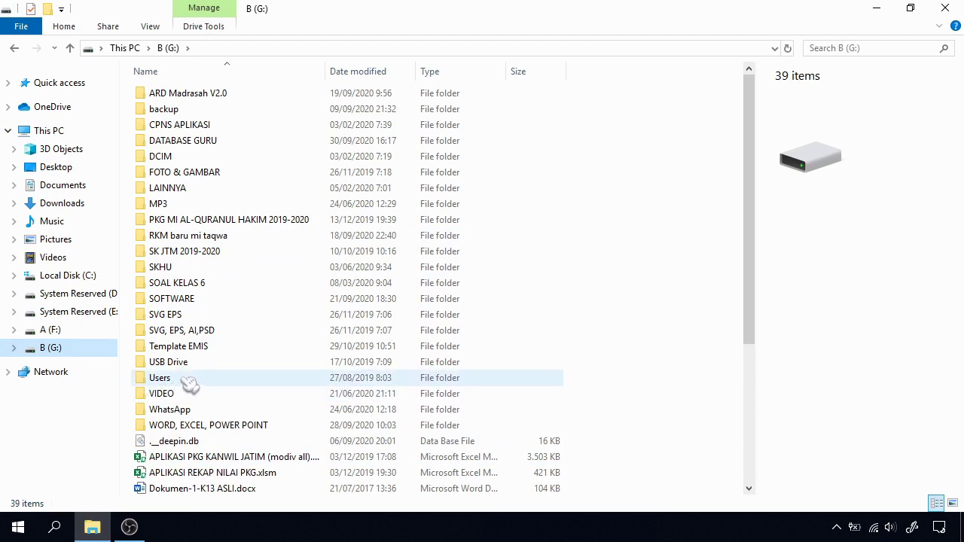
{"action": "double_click", "coordinate": [210, 383]}
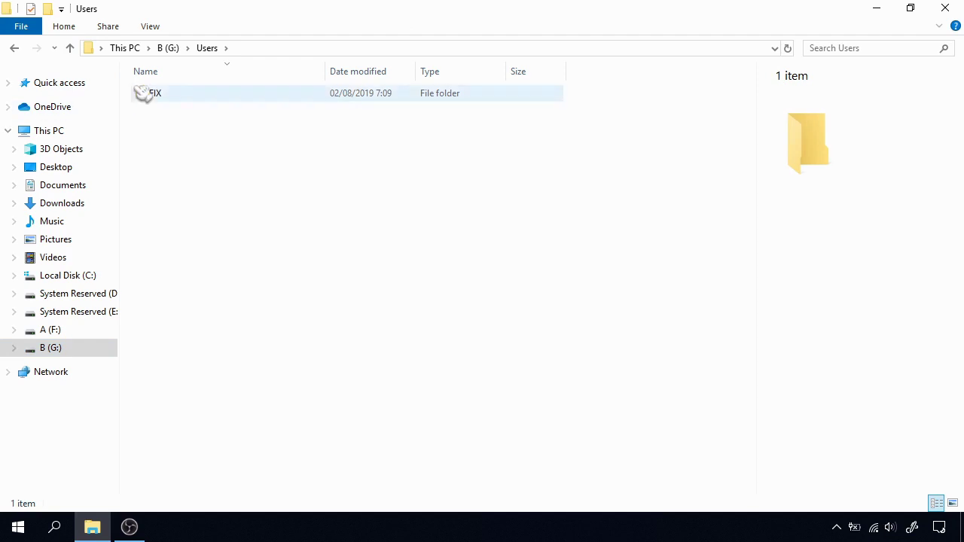
{"action": "double_click", "coordinate": [164, 101]}
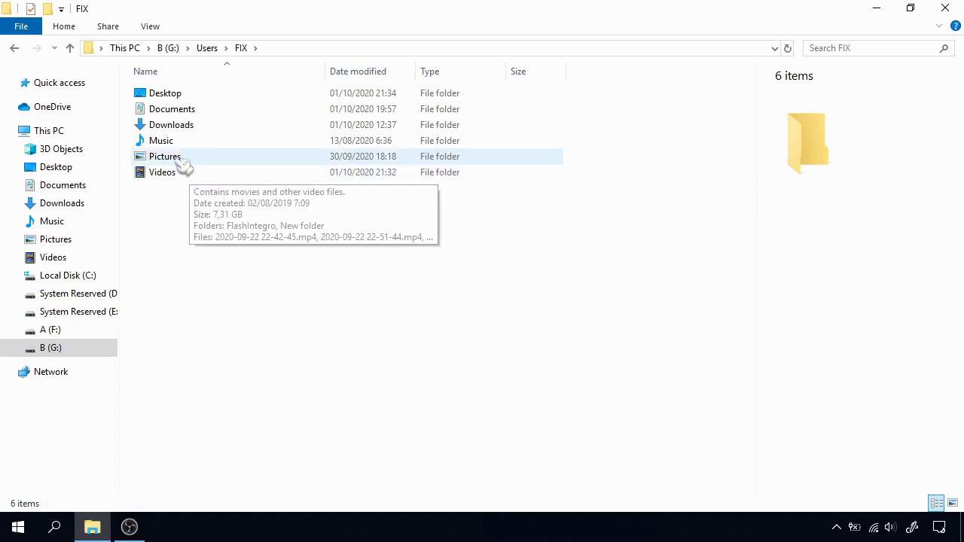
{"action": "double_click", "coordinate": [193, 130]}
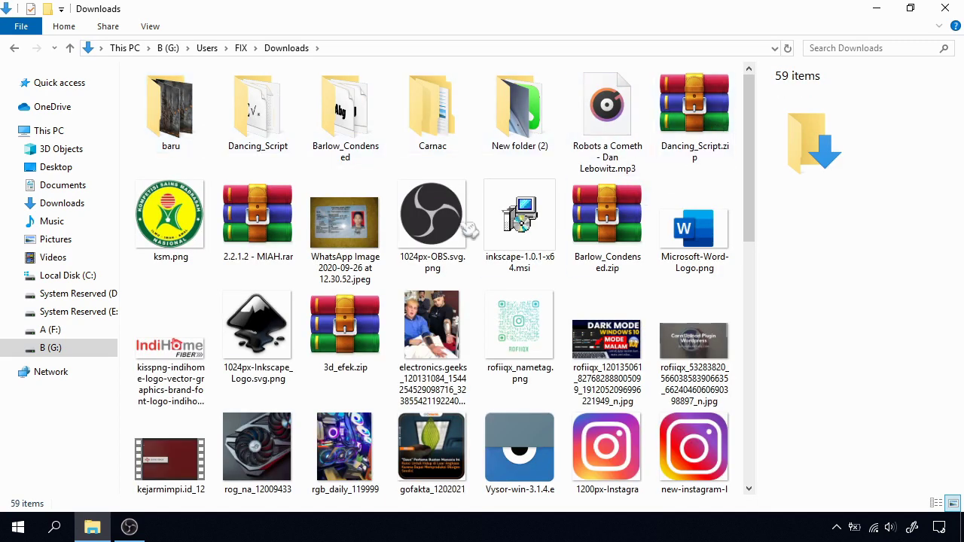
{"action": "scroll", "coordinate": [556, 336], "scroll_direction": "down", "scroll_amount": 5}
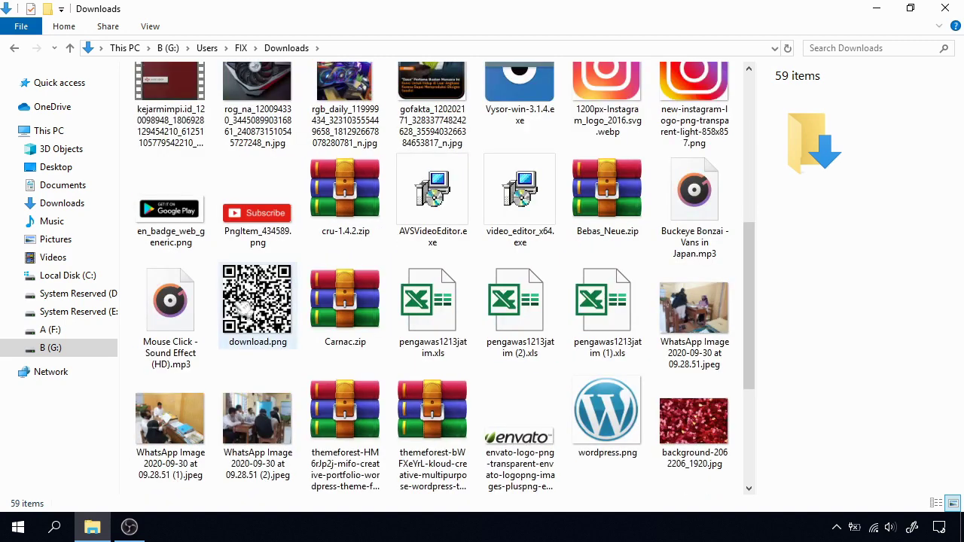
{"action": "left_click", "coordinate": [82, 208]}
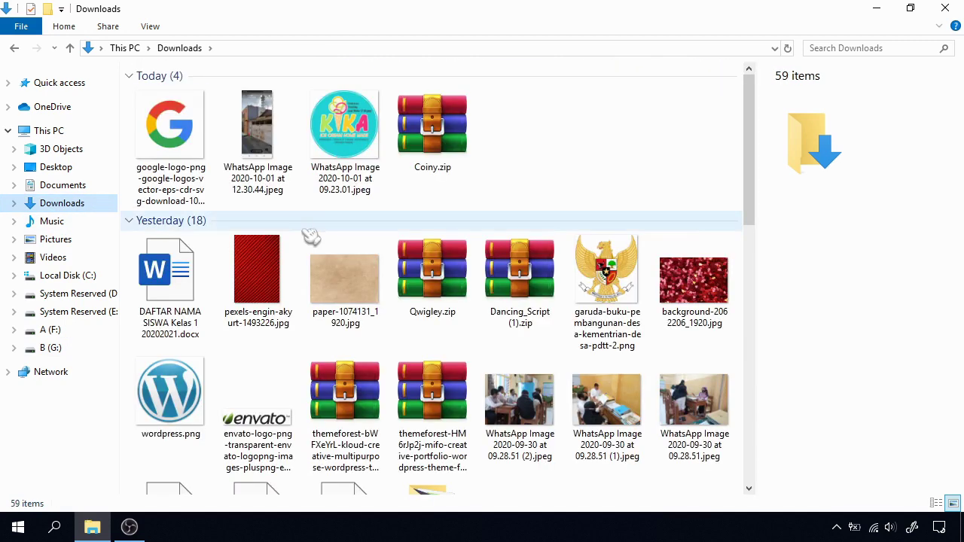
{"action": "scroll", "coordinate": [479, 284], "scroll_direction": "down", "scroll_amount": 5}
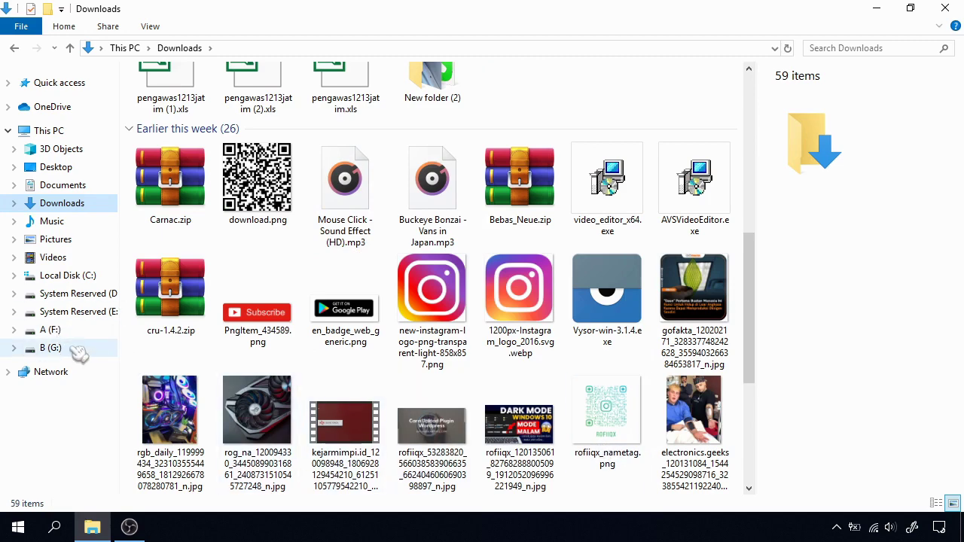
- Open the properties of the Downloads folder, check its storage location path, and close them without changes
{"action": "right_click", "coordinate": [96, 208]}
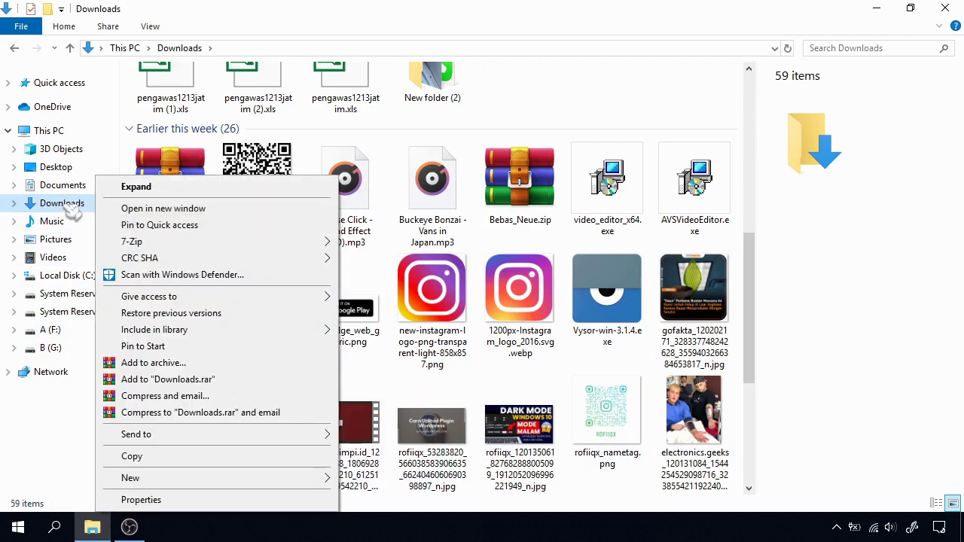
{"action": "left_click", "coordinate": [190, 500]}
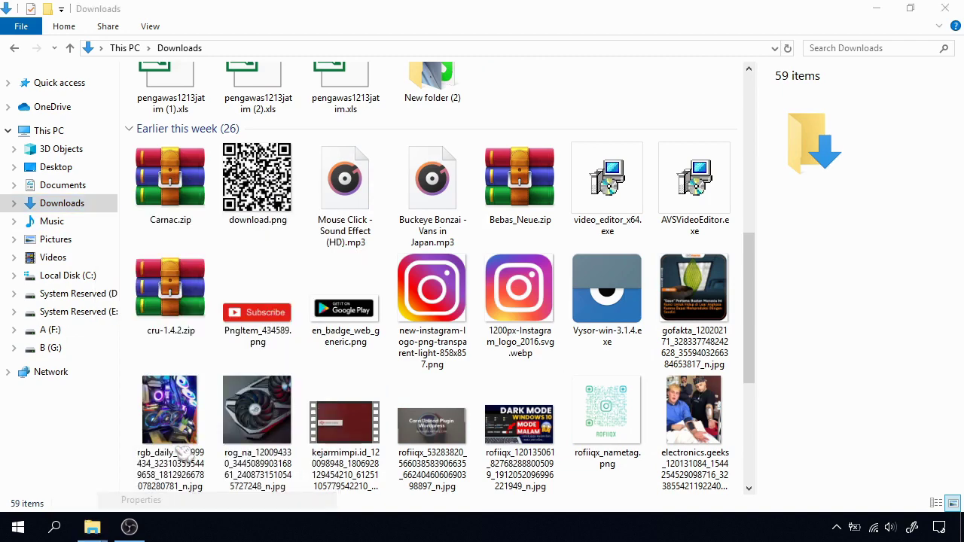
{"action": "left_click", "coordinate": [247, 166]}
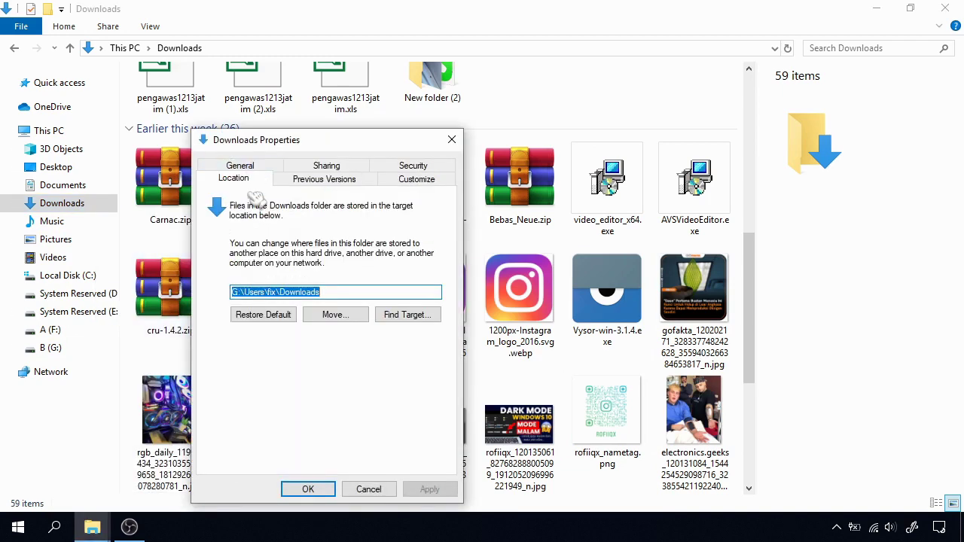
{"action": "left_click", "coordinate": [235, 294]}
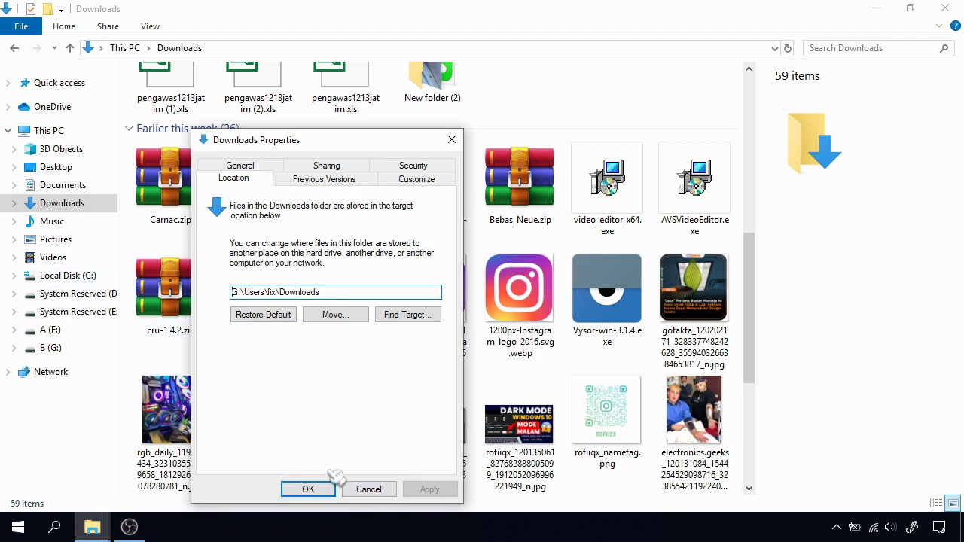
{"action": "left_click", "coordinate": [369, 489]}
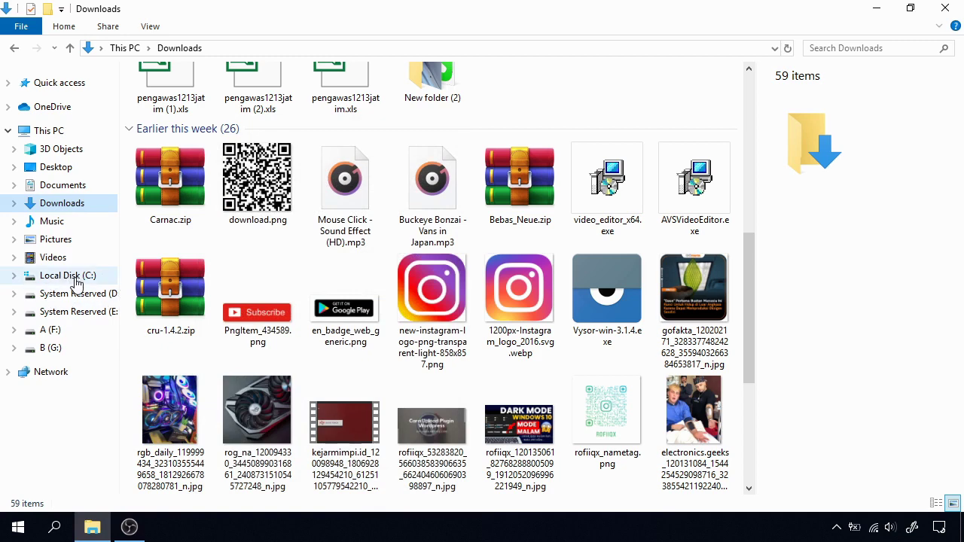
- Browse from This PC to Users\fix on Local Disk (C:) and look through its folders
{"action": "left_click", "coordinate": [48, 131]}
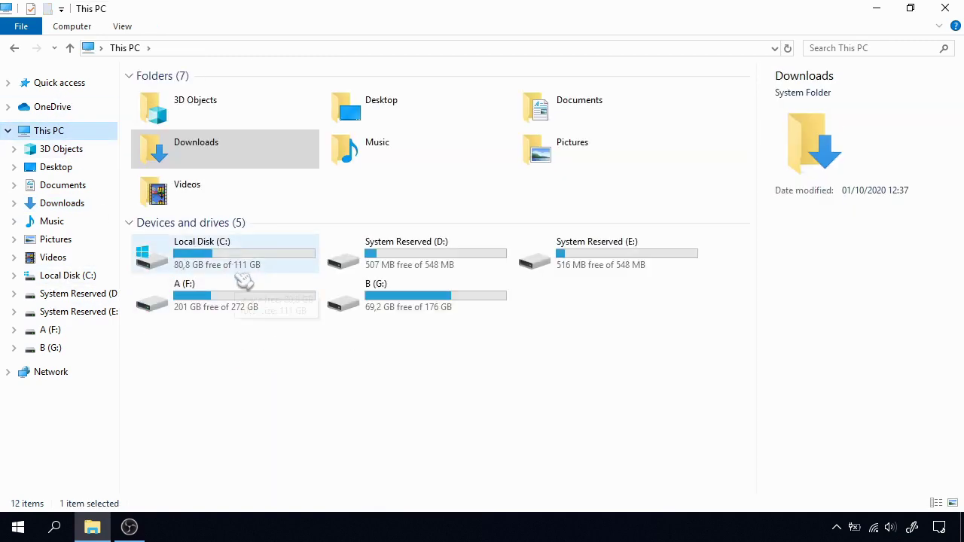
{"action": "left_click", "coordinate": [65, 279]}
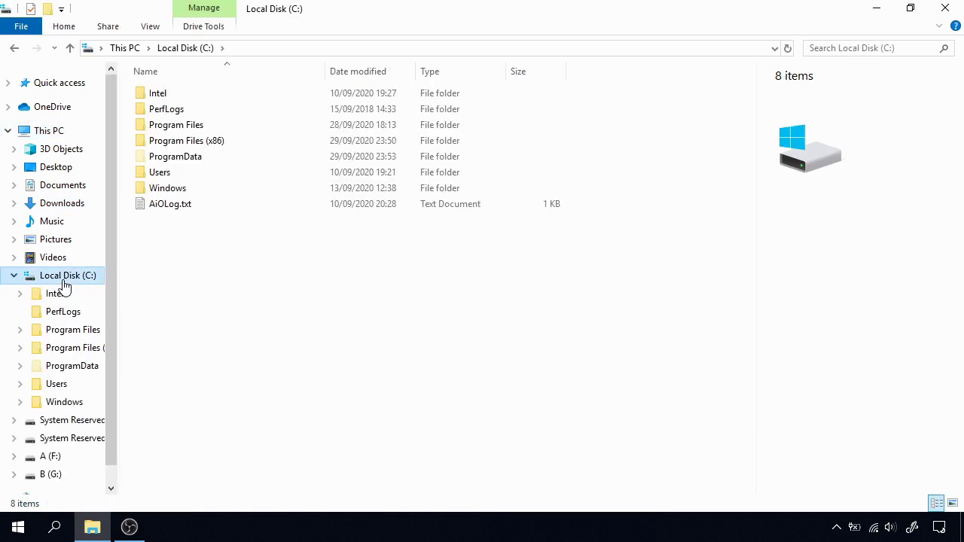
{"action": "double_click", "coordinate": [233, 172]}
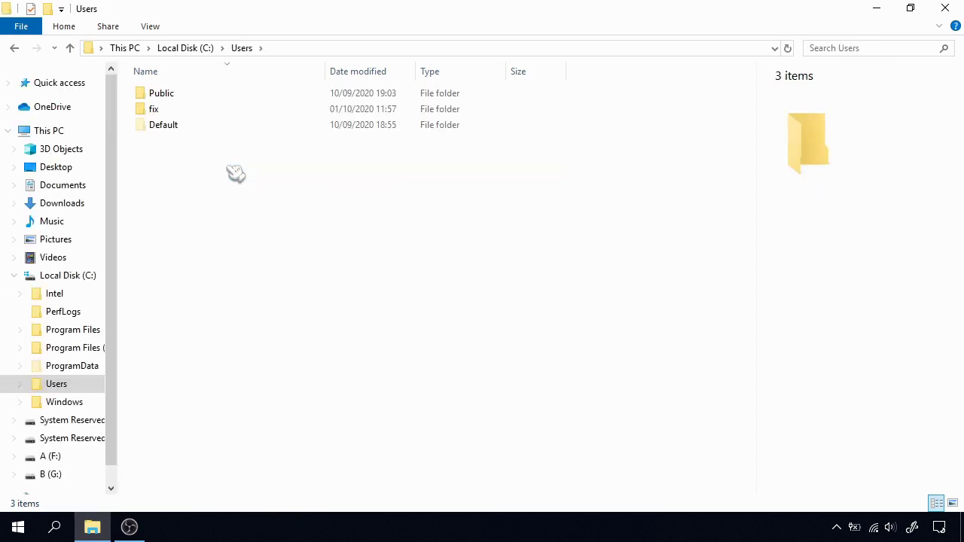
{"action": "double_click", "coordinate": [181, 111]}
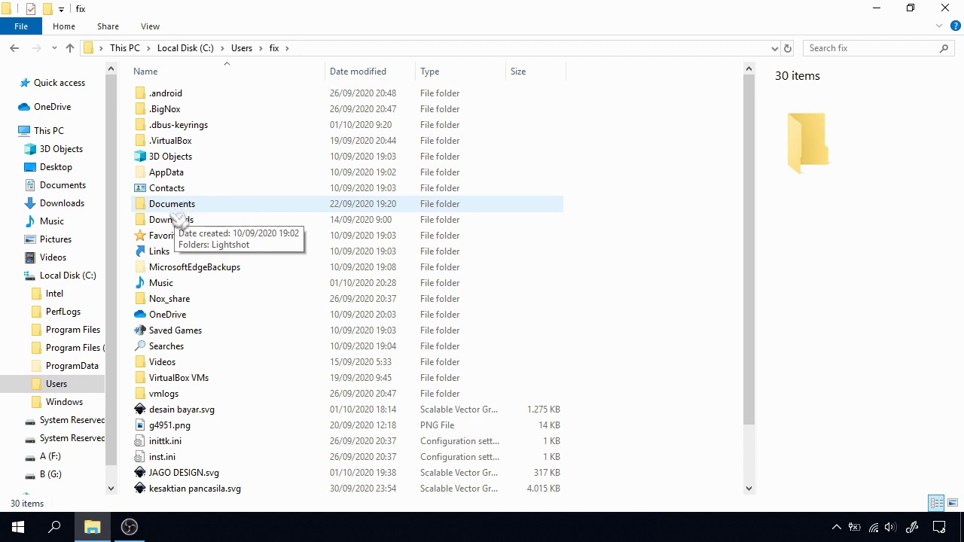
{"action": "scroll", "coordinate": [239, 290], "scroll_direction": "down", "scroll_amount": 1}
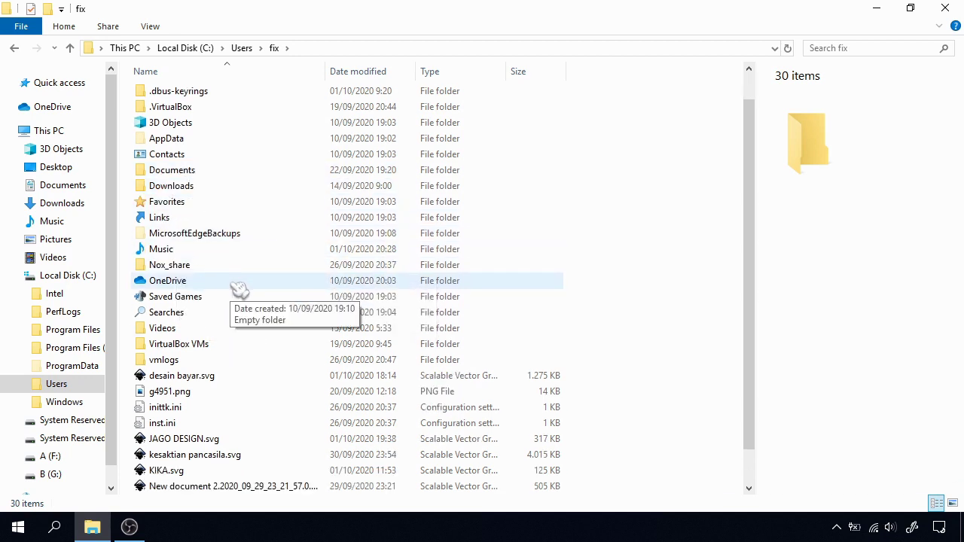
{"action": "scroll", "coordinate": [244, 291], "scroll_direction": "up", "scroll_amount": 1}
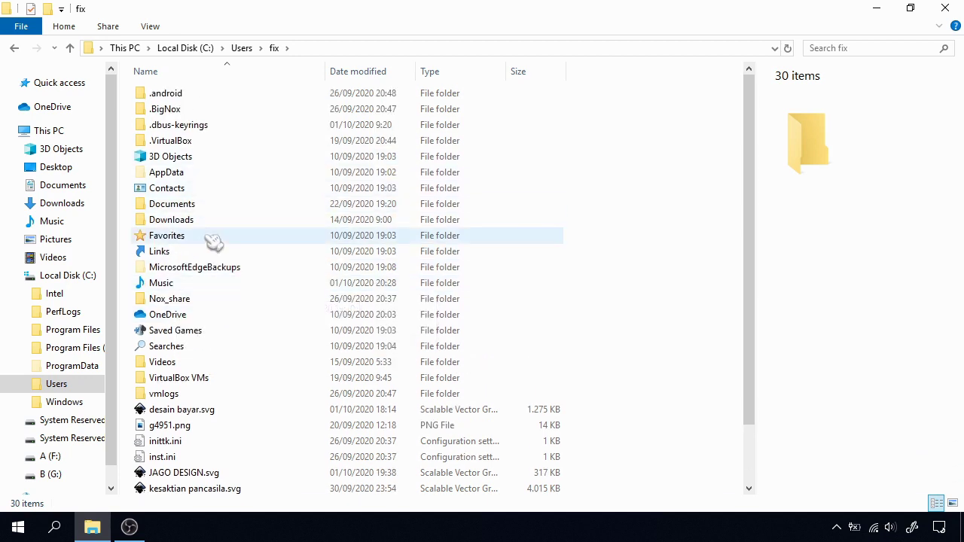
- View the contents of the Music folder in Users\fix, return to fix, and collapse the Local Disk (C:) folder tree
{"action": "double_click", "coordinate": [203, 284]}
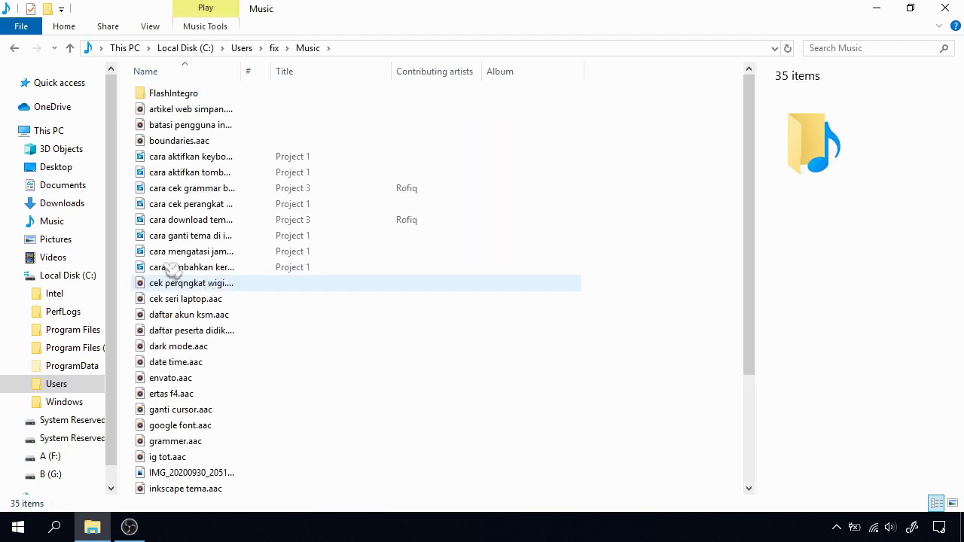
{"action": "key", "text": "alt+Left"}
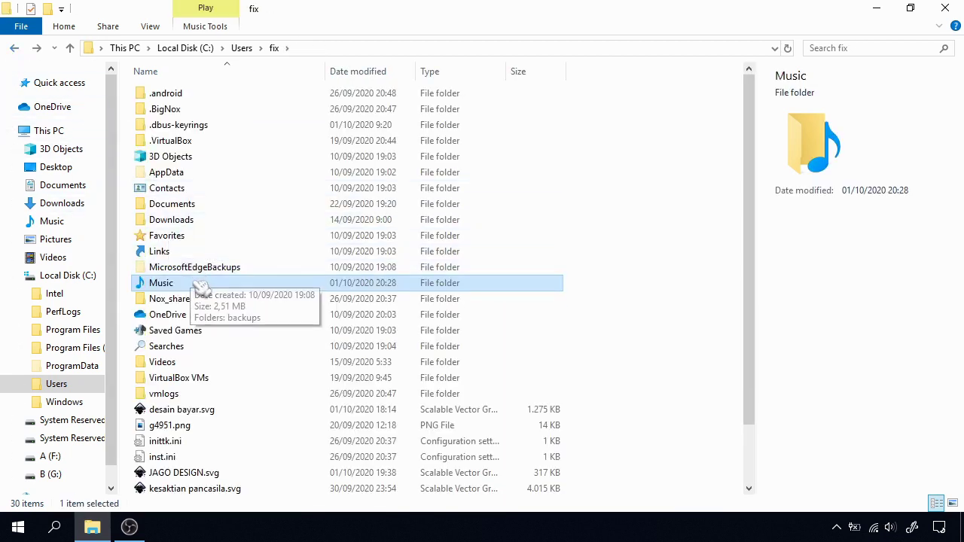
{"action": "left_click", "coordinate": [15, 276]}
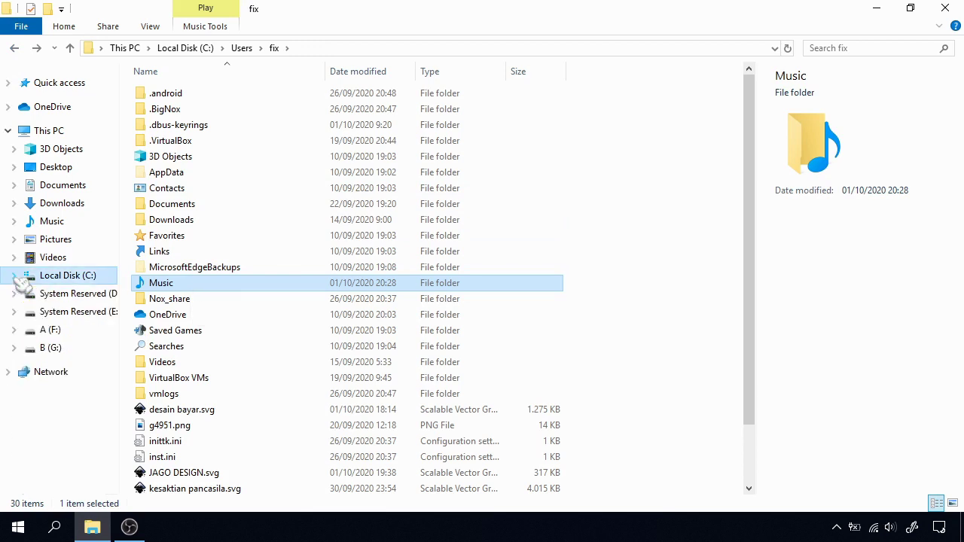
- Compare the Documents folder in C:\Users\fix, including its Lightshot subfolder, with Documents under This PC, and return to the fix folder
{"action": "double_click", "coordinate": [190, 212]}
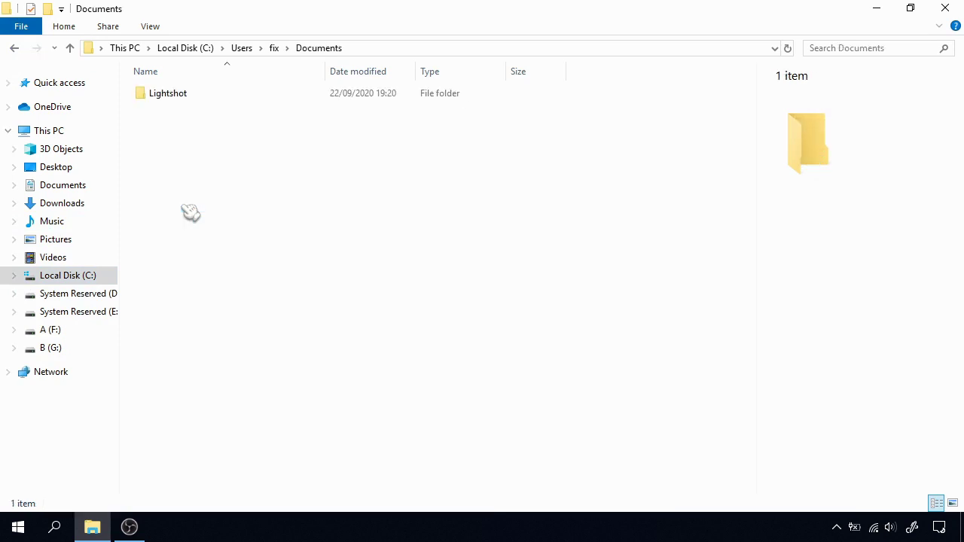
{"action": "double_click", "coordinate": [203, 95]}
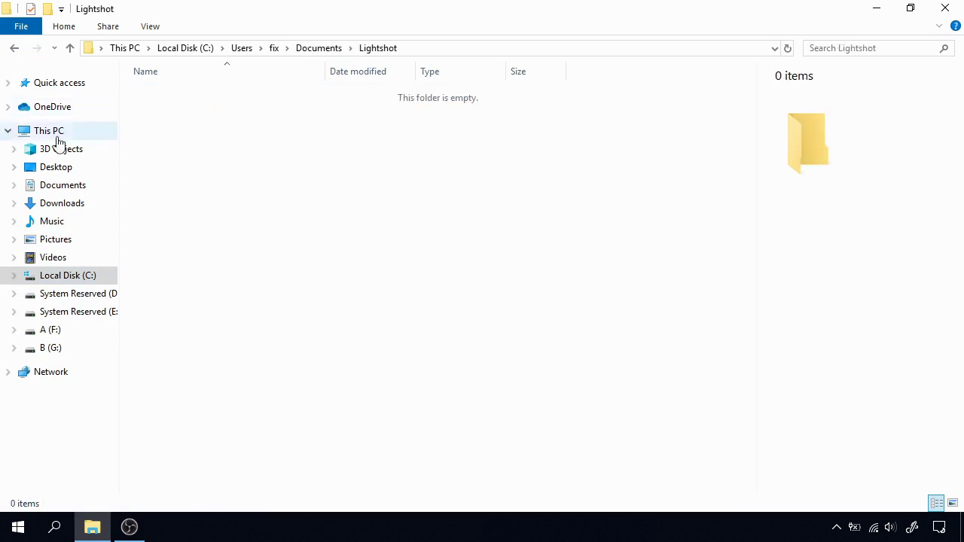
{"action": "left_click", "coordinate": [67, 194]}
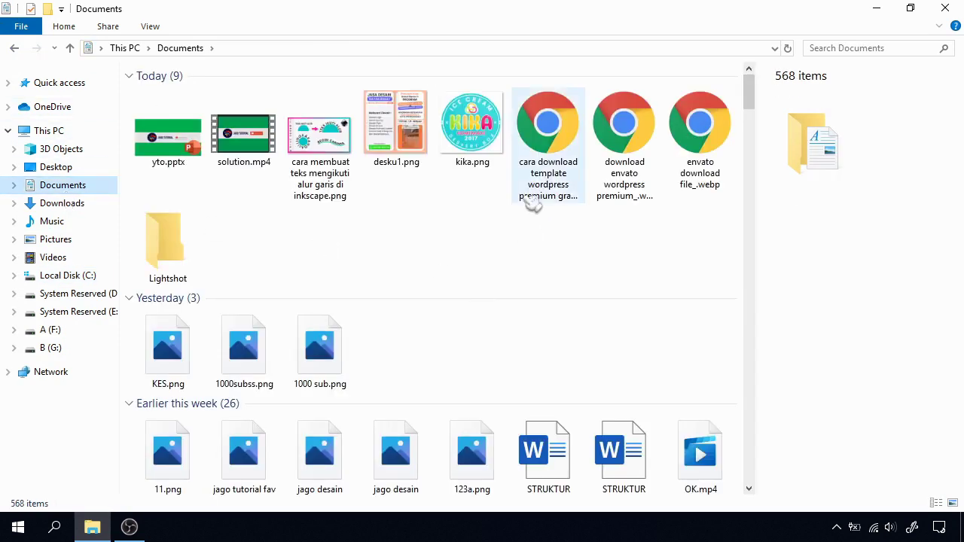
{"action": "scroll", "coordinate": [710, 250], "scroll_direction": "down", "scroll_amount": 5}
{"action": "scroll", "coordinate": [709, 250], "scroll_direction": "down", "scroll_amount": 5}
{"action": "scroll", "coordinate": [701, 235], "scroll_direction": "down", "scroll_amount": 5}
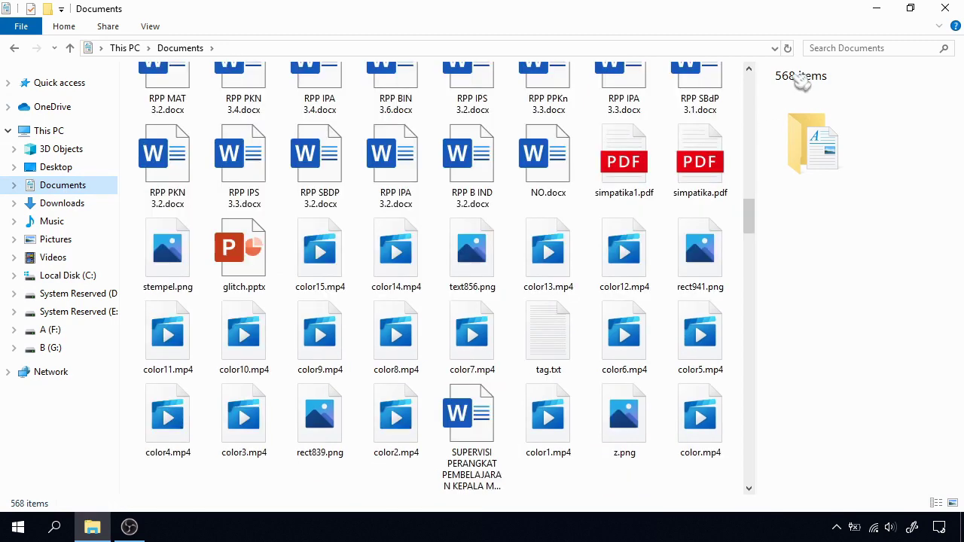
{"action": "left_click", "coordinate": [15, 47]}
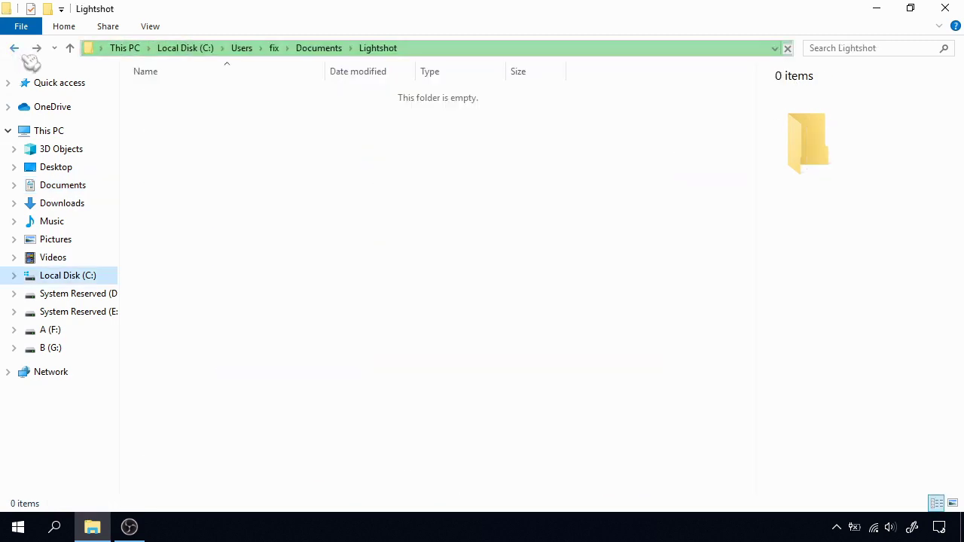
{"action": "left_click", "coordinate": [14, 47]}
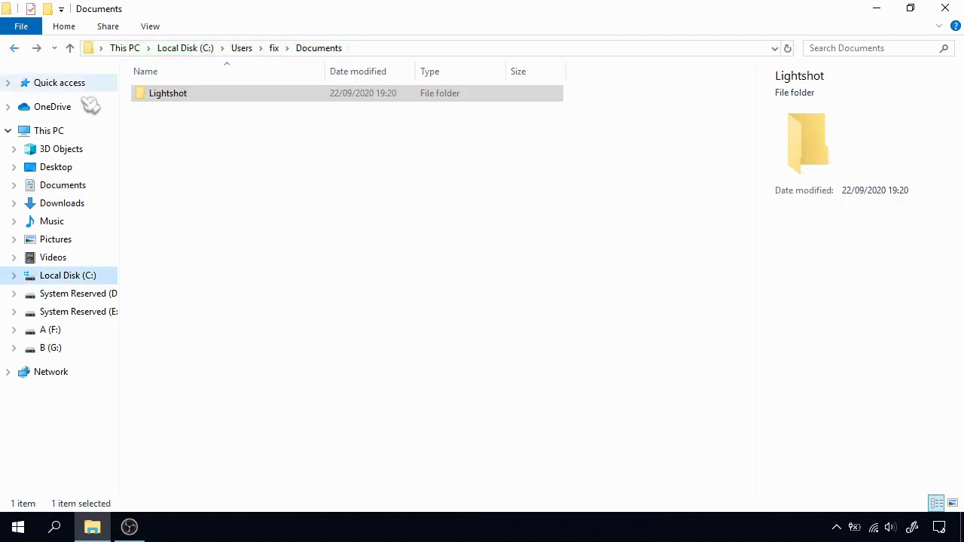
{"action": "left_click", "coordinate": [14, 47]}
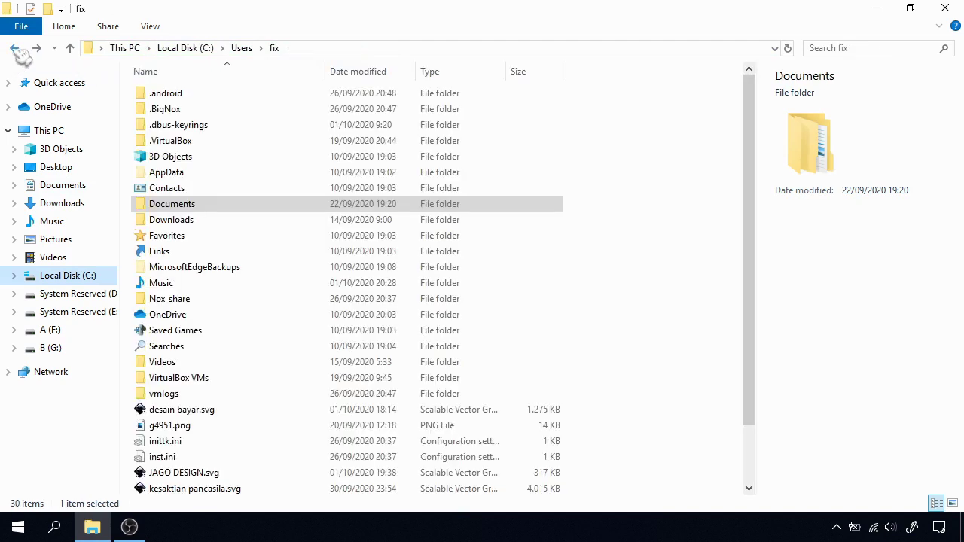
- Check the contents of the Downloads folder in C:\Users\fix, return to fix, and look through the remaining items
{"action": "left_click", "coordinate": [189, 219]}
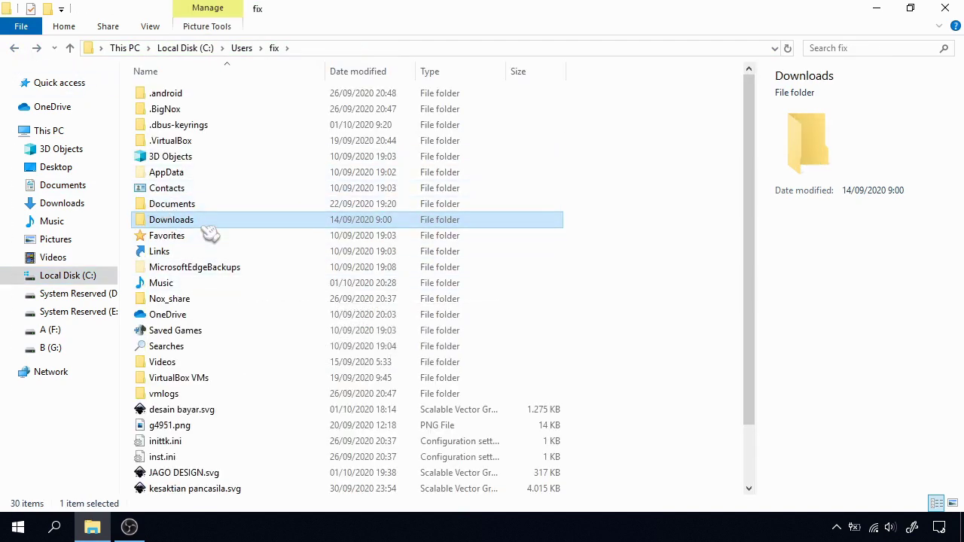
{"action": "double_click", "coordinate": [213, 220]}
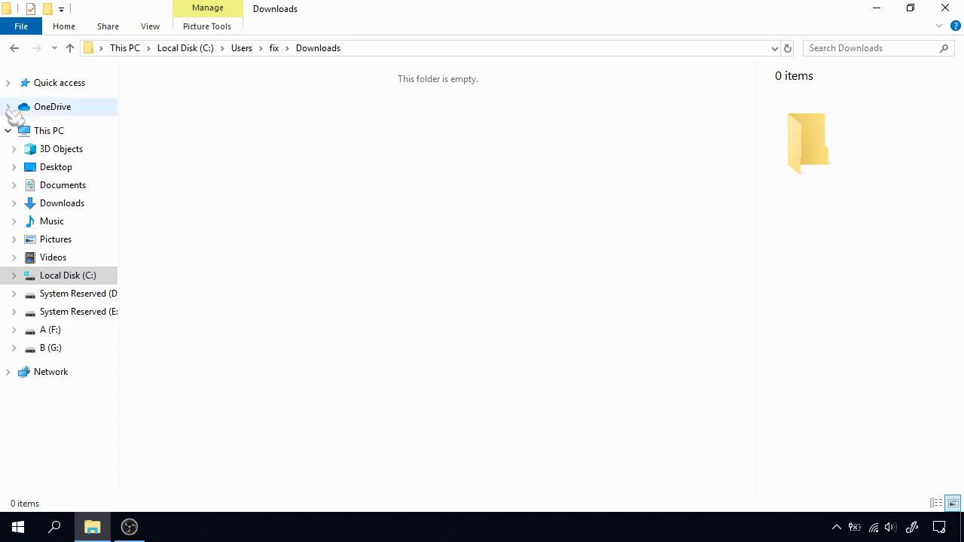
{"action": "left_click", "coordinate": [15, 49]}
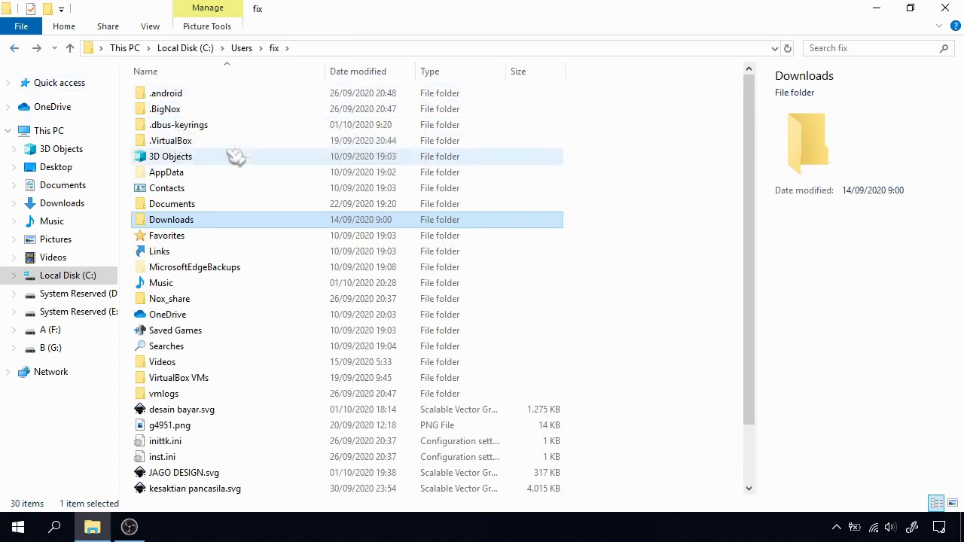
{"action": "scroll", "coordinate": [239, 153], "scroll_direction": "down", "scroll_amount": 2}
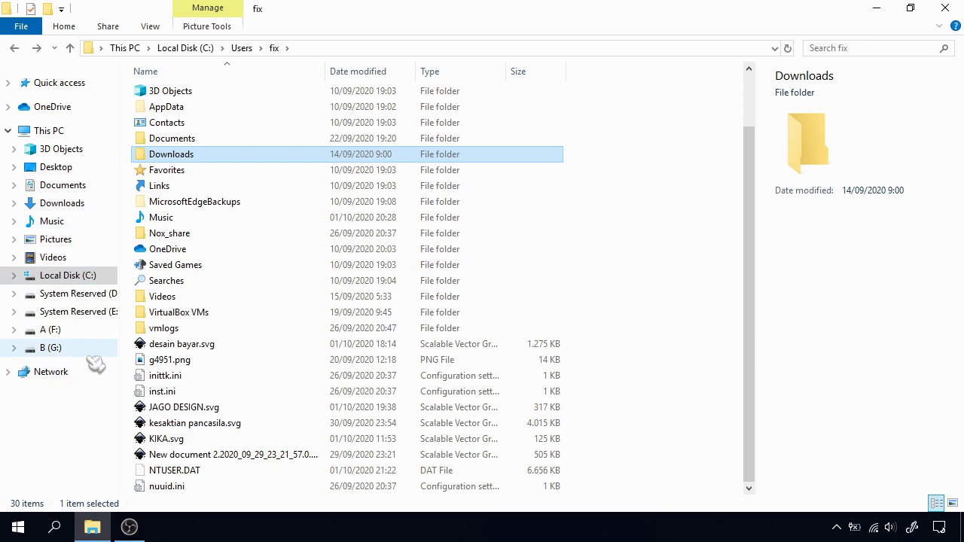
- Go to the root of Local Disk (C:), look through Downloads under This PC, and return to the drive's root
{"action": "left_click", "coordinate": [107, 274]}
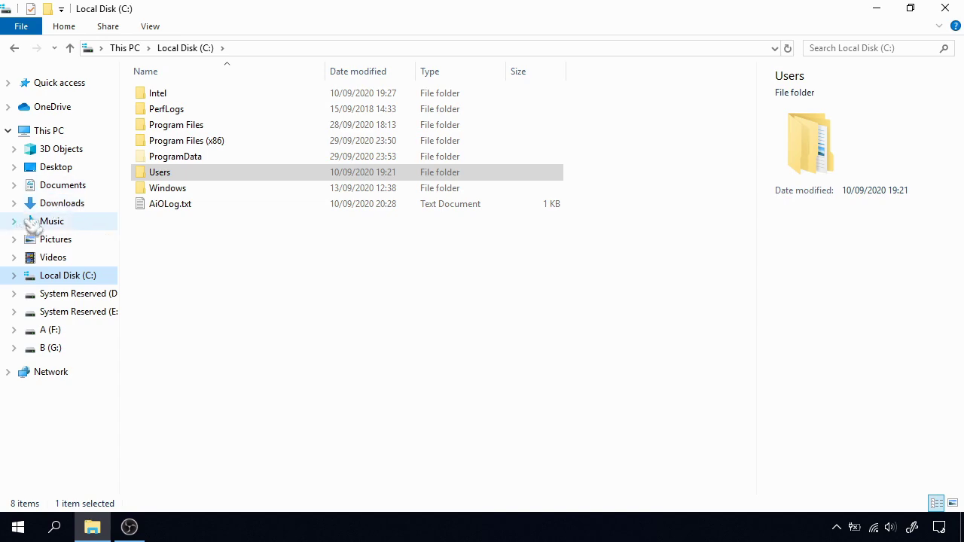
{"action": "left_click", "coordinate": [111, 204]}
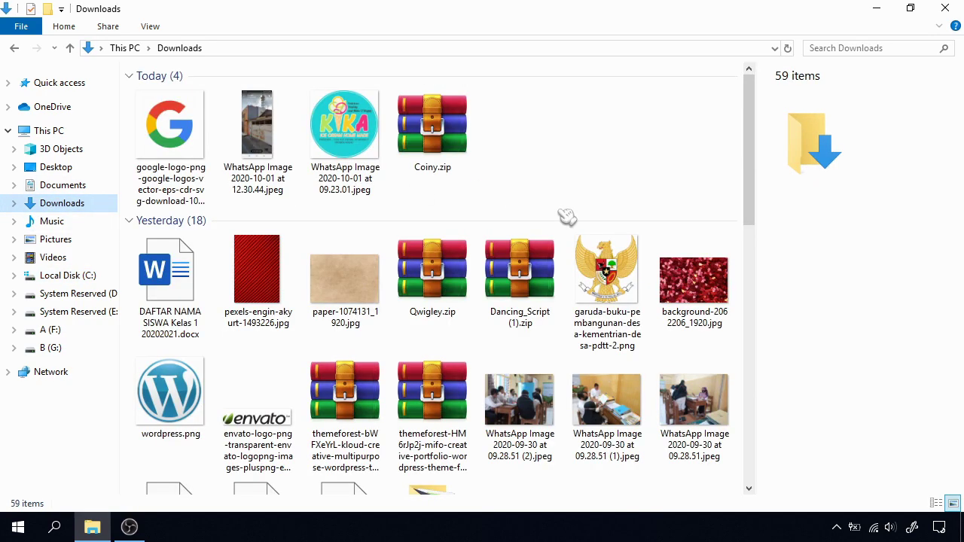
{"action": "scroll", "coordinate": [527, 196], "scroll_direction": "down", "scroll_amount": 5}
{"action": "scroll", "coordinate": [513, 204], "scroll_direction": "up", "scroll_amount": 3}
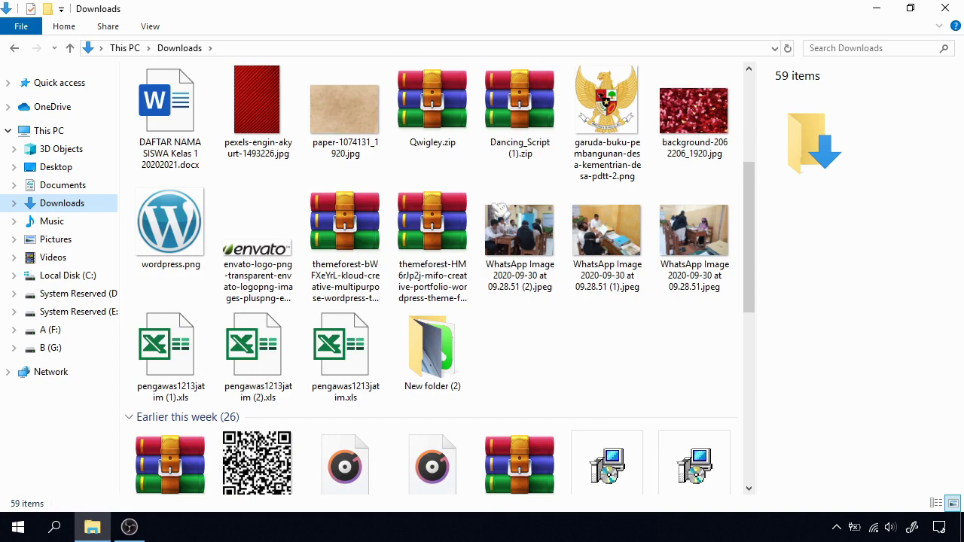
{"action": "left_click", "coordinate": [90, 282]}
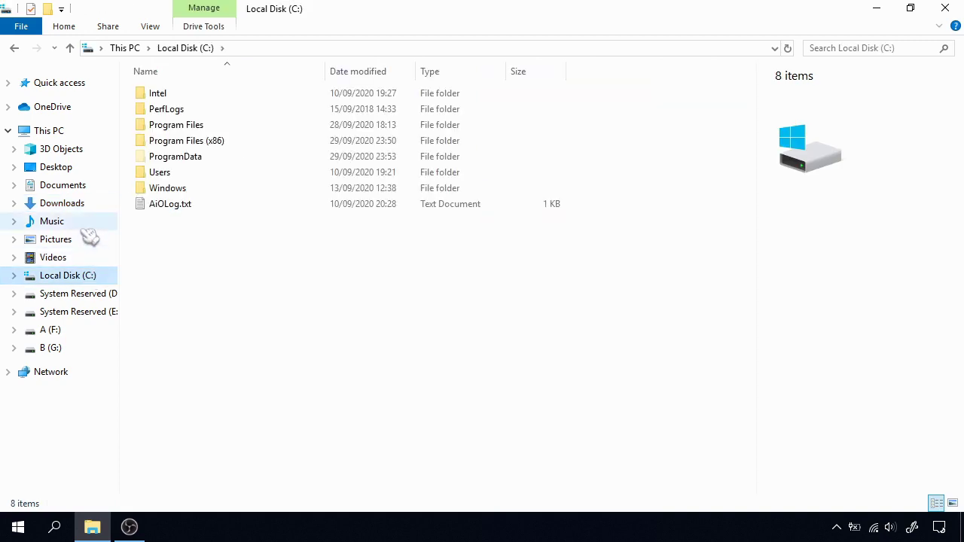
- Return to the This PC overview and select Local Disk (C:) to view its used and free space
{"action": "left_click", "coordinate": [59, 135]}
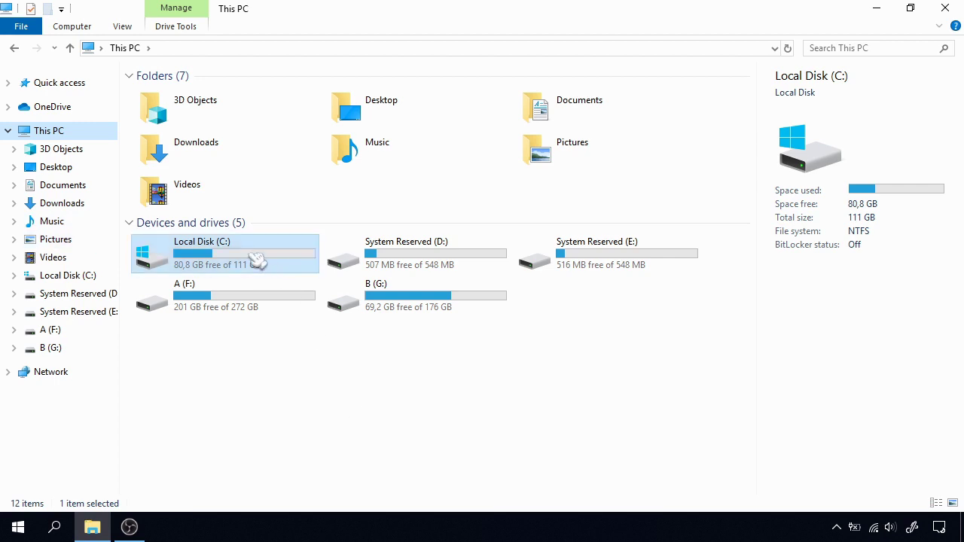
{"action": "left_click", "coordinate": [267, 320]}
{"action": "left_click", "coordinate": [292, 372]}
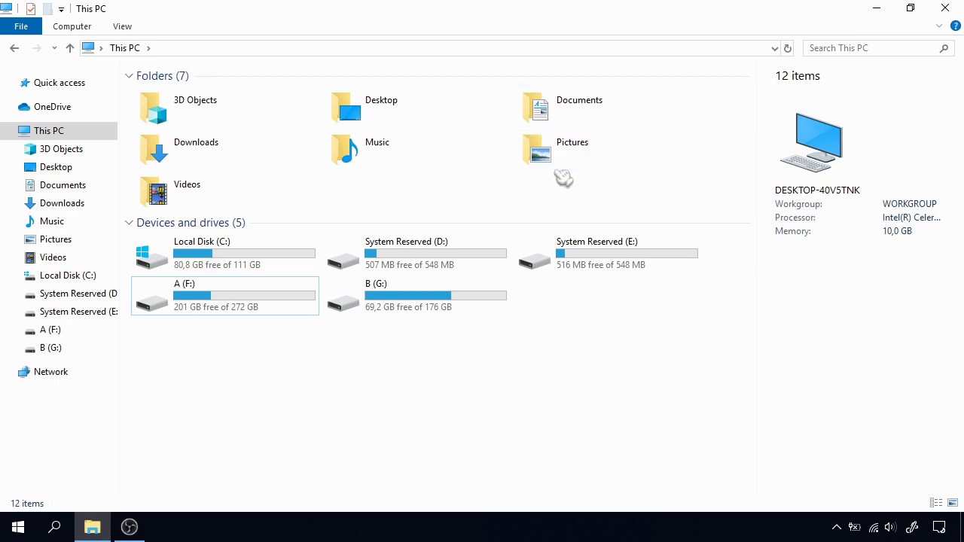
{"action": "left_click", "coordinate": [235, 265]}
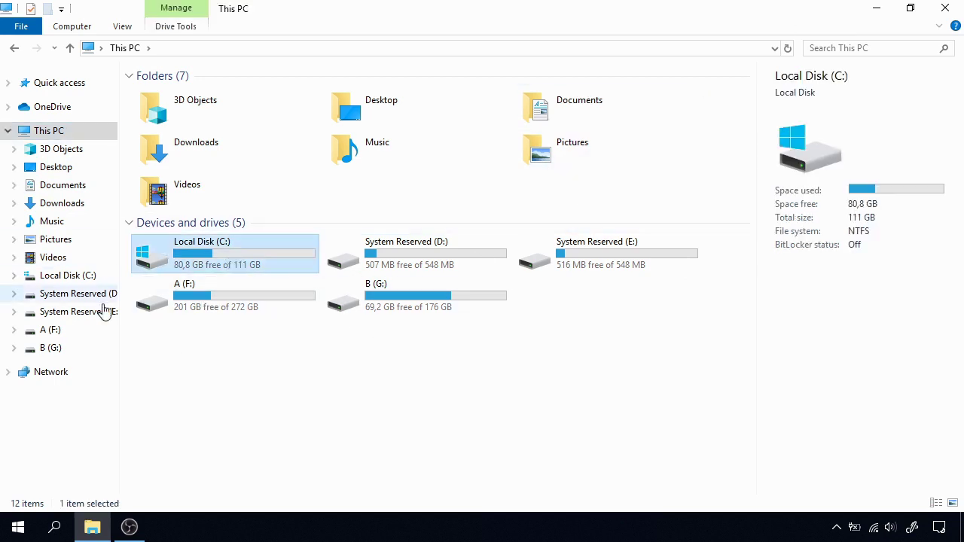